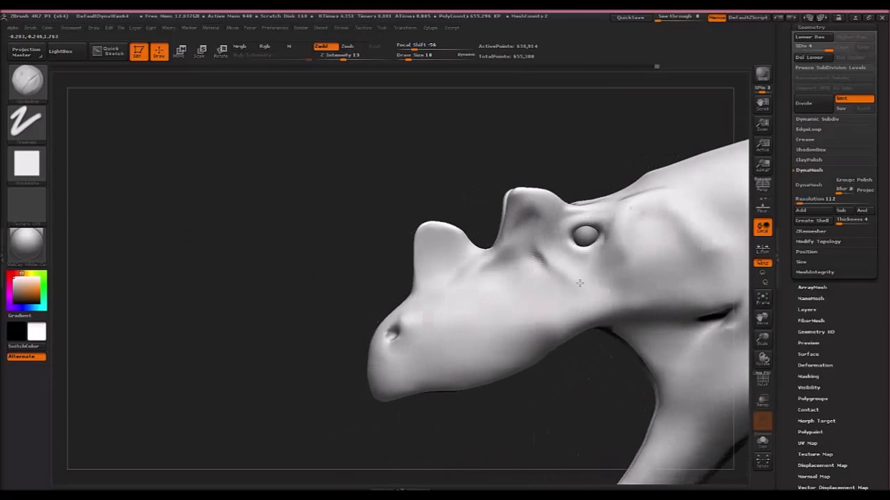
# Build up the skin along the rear edge of the dinosaur's eye with the ClayBuildup brush
pyautogui.moveTo(601, 223); pyautogui.dragTo(578, 262)
pyautogui.moveTo(578, 262)
pyautogui.keyDown('ctrl'); pyautogui.mouseDown(button='right')
pyautogui.moveTo(578, 222)
pyautogui.moveTo(522, 223)
pyautogui.mouseUp(button='right'); pyautogui.keyUp('ctrl')
pyautogui.keyDown('alt'); pyautogui.moveTo(585, 295); pyautogui.dragTo(426, 301, button='right'); pyautogui.keyUp('alt')
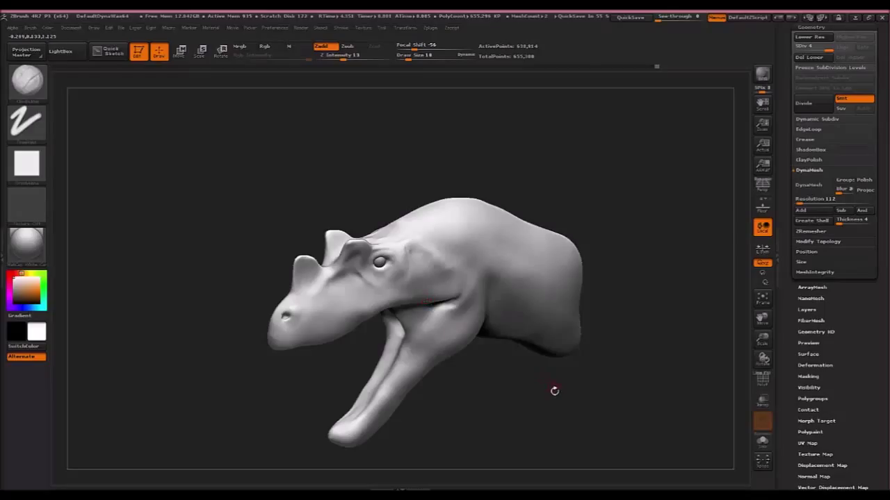
pyautogui.moveTo(554, 390)
pyautogui.mouseDown()
pyautogui.moveTo(532, 396)
pyautogui.moveTo(553, 371)
pyautogui.moveTo(547, 378)
pyautogui.mouseUp()
pyautogui.press('shift')
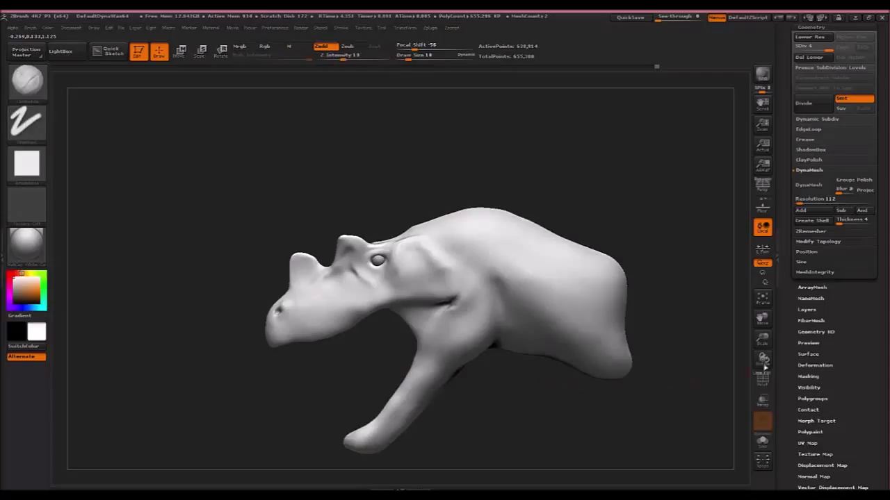
# Create a new sculpting layer and name it small-wrinkles
pyautogui.click(806, 310)
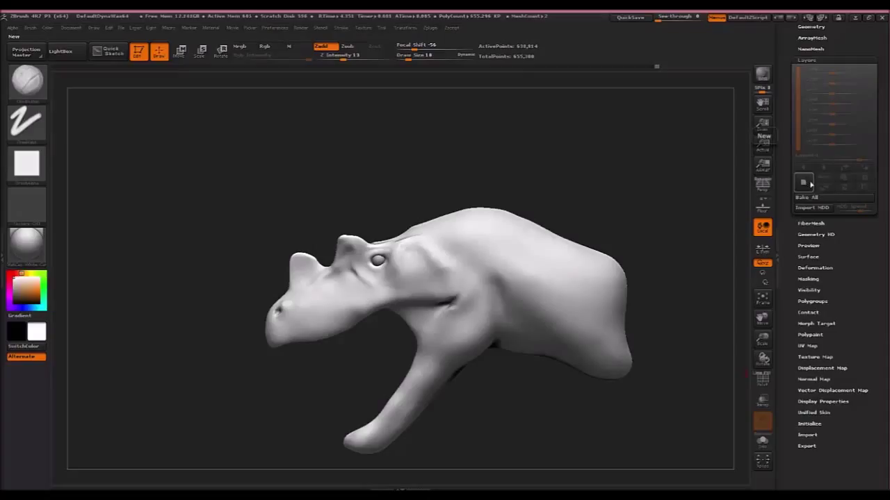
pyautogui.click(807, 183)
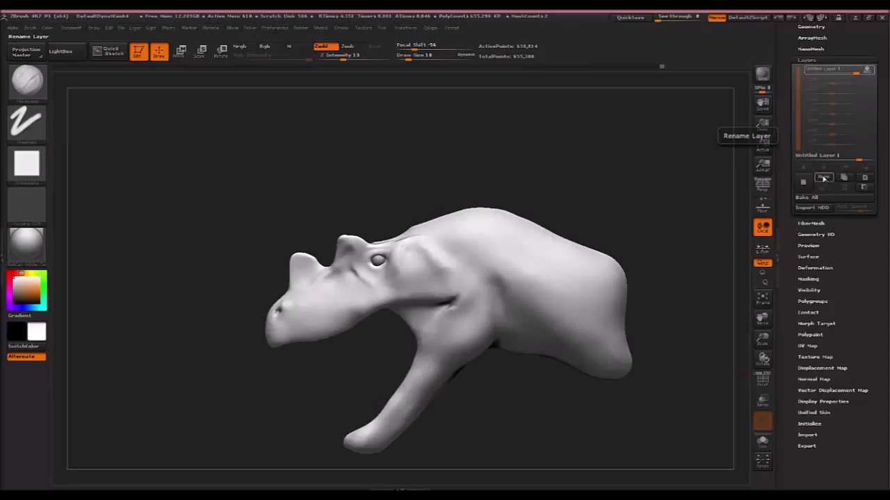
pyautogui.click(825, 177)
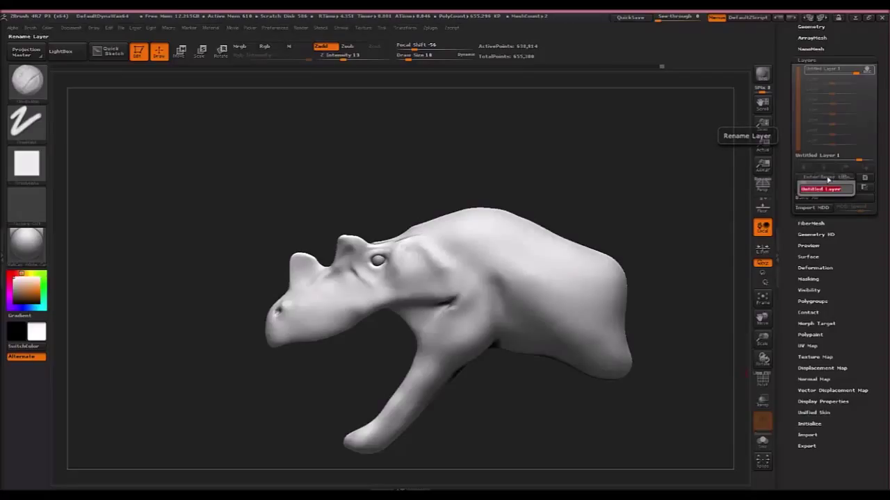
pyautogui.write('small')
pyautogui.write('_wri')
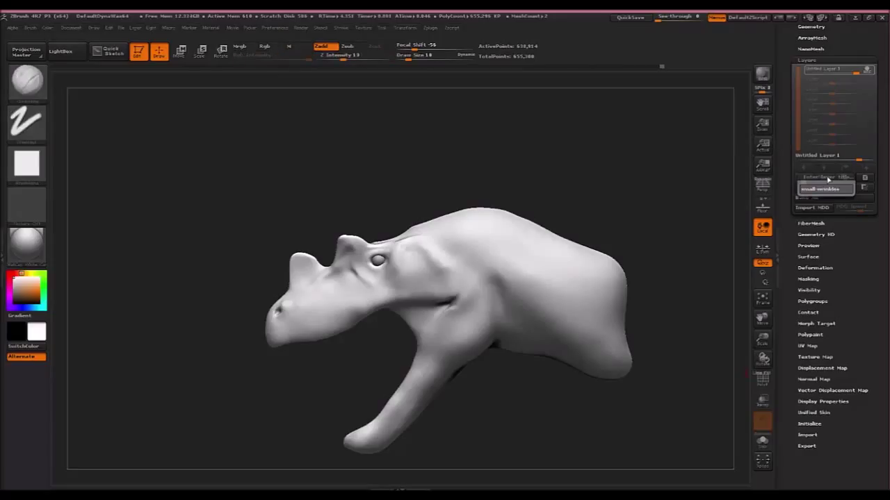
pyautogui.press('Return')
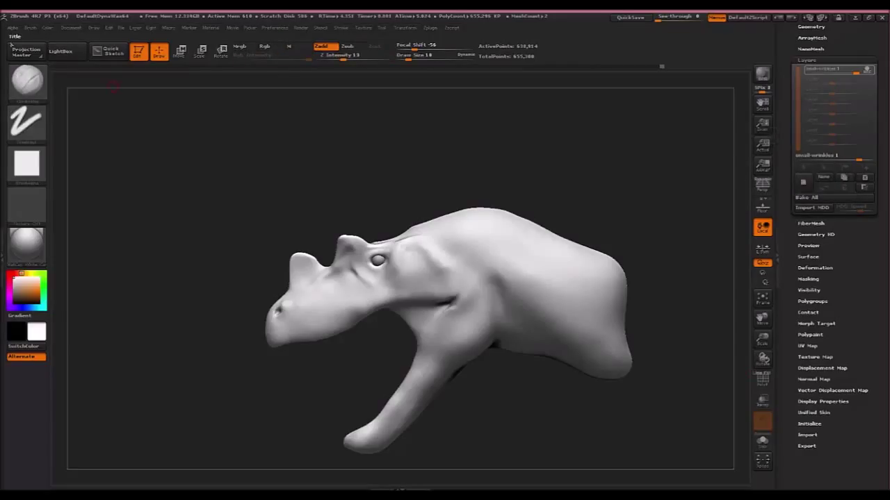
# Choose the Wrinkle_Roll brush for sculpting
pyautogui.click(27, 82)
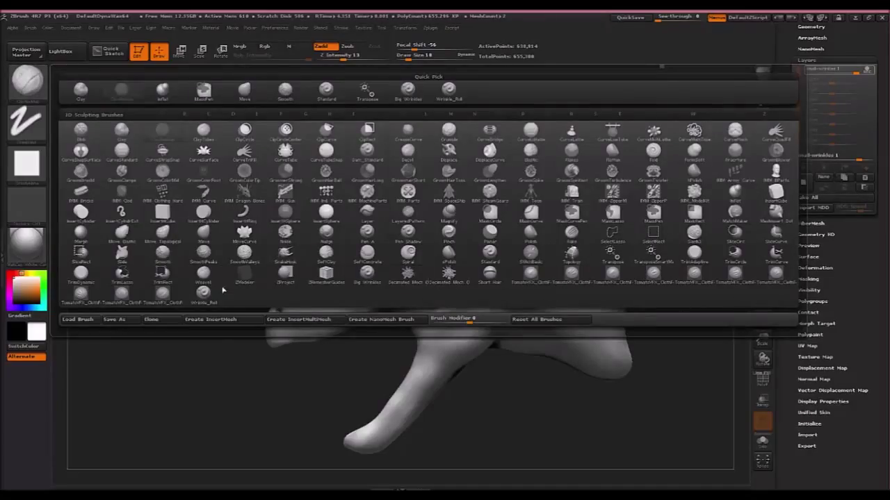
pyautogui.click(201, 295)
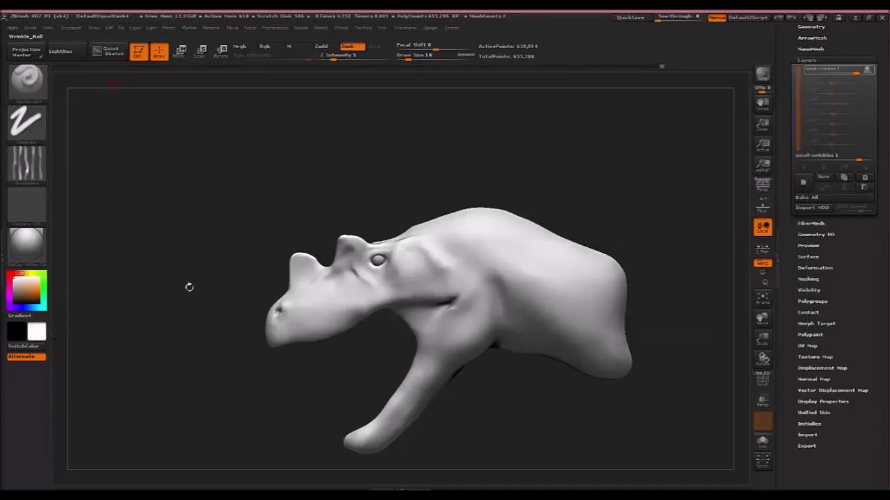
# Set up the Standard brush with Alpha 58 and the FreeHand stroke, and open the alpha's modification settings
pyautogui.click(38, 82)
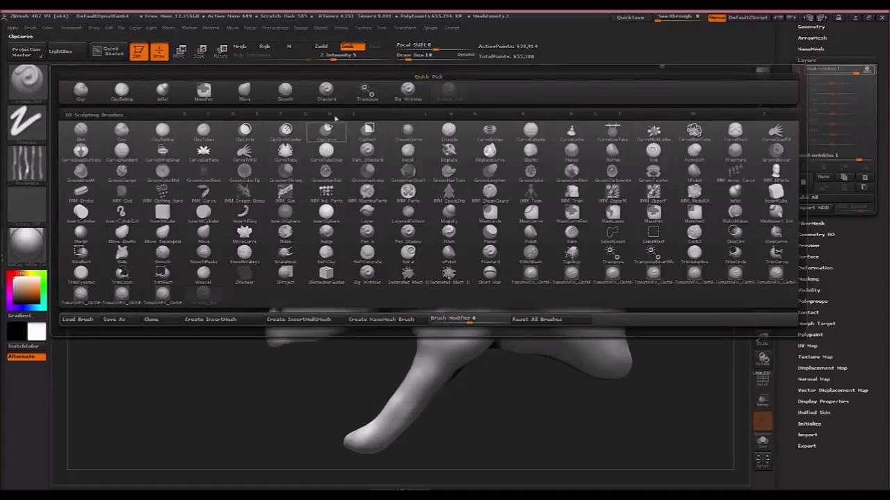
pyautogui.click(327, 92)
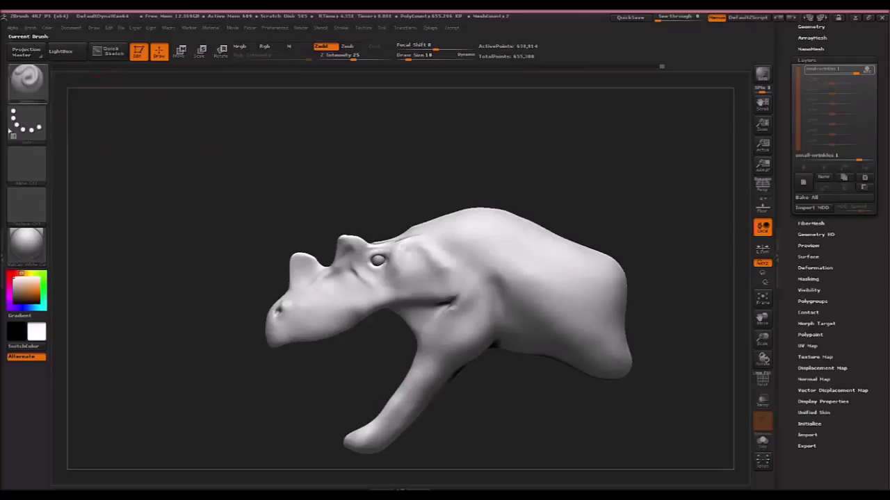
pyautogui.click(33, 169)
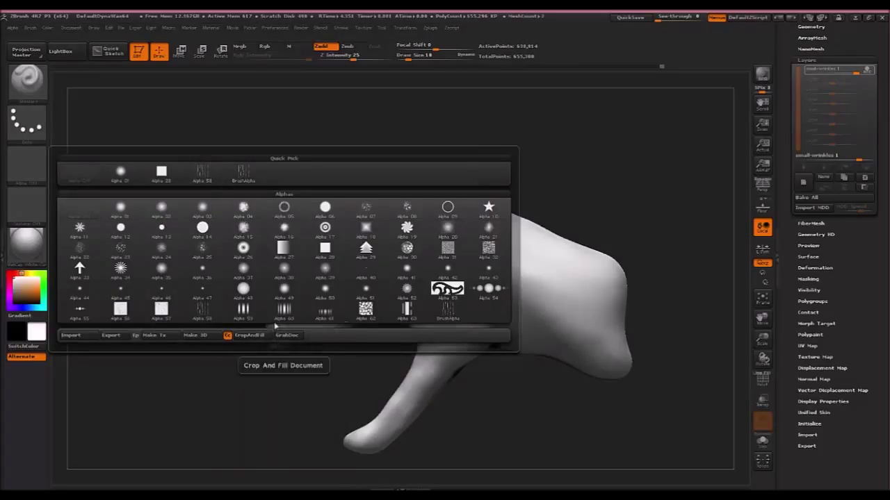
pyautogui.moveTo(212, 313)
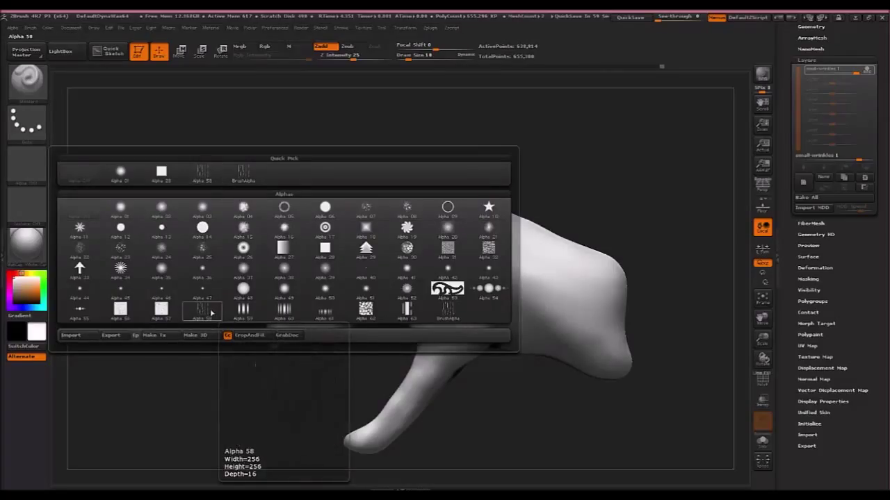
pyautogui.click(212, 314)
pyautogui.click(38, 129)
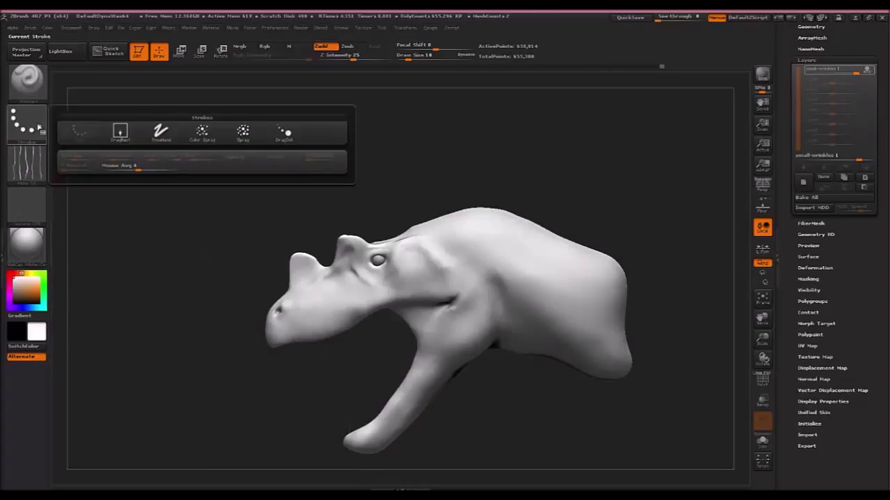
pyautogui.click(161, 131)
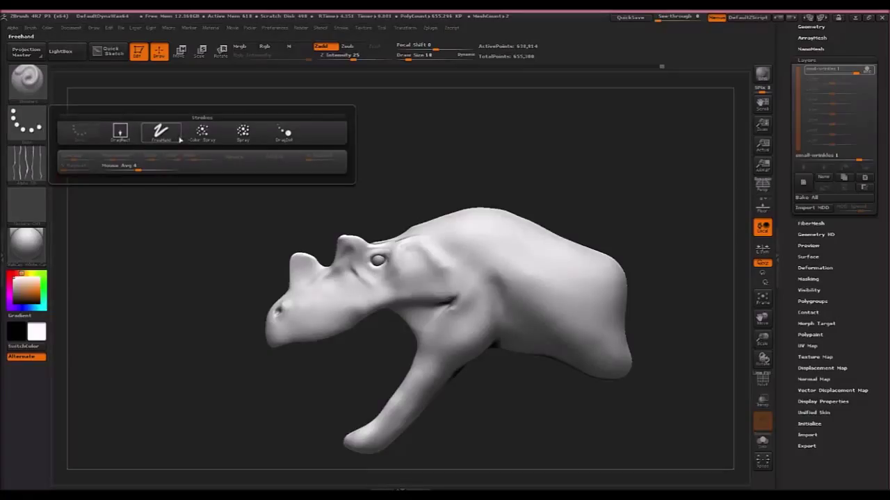
pyautogui.click(12, 27)
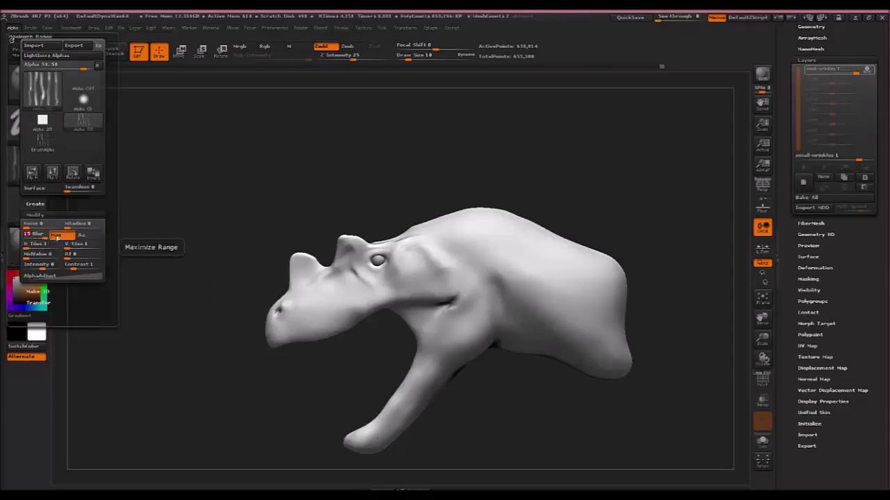
# Enlarge the Wrinkle_Roll brush and set it to Zsub at Z Intensity 5
pyautogui.click(349, 47)
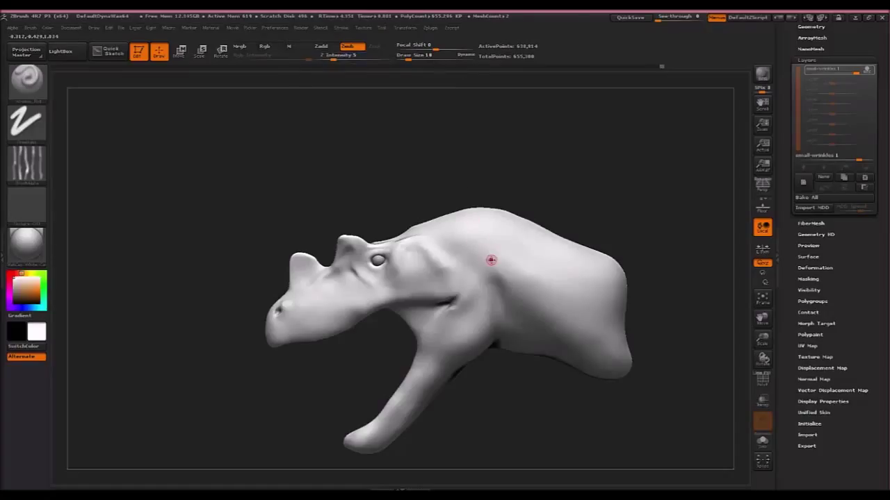
pyautogui.press(']')
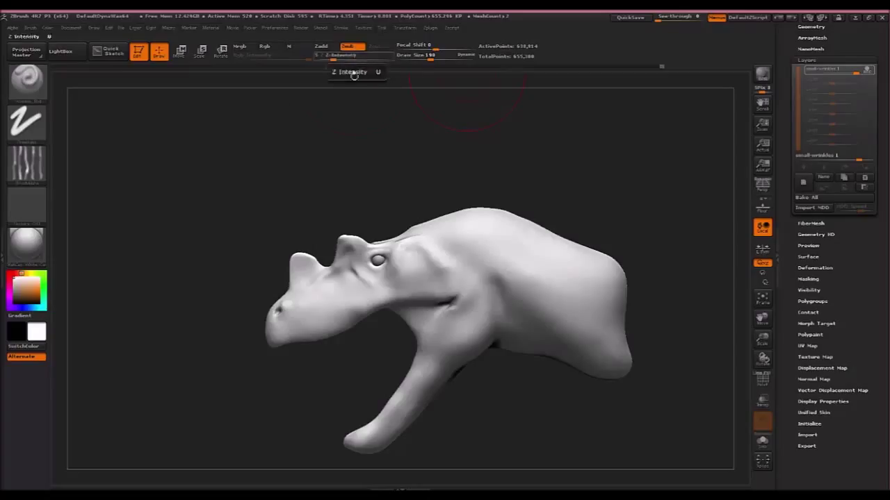
pyautogui.click(319, 50)
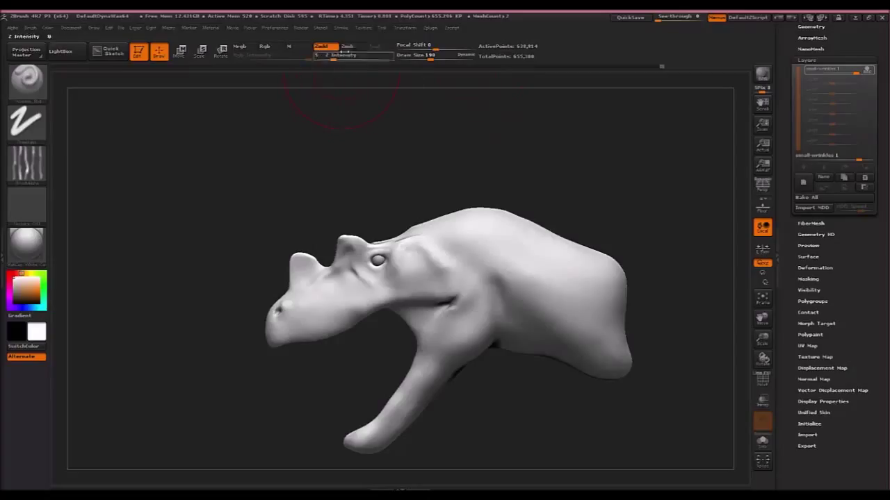
pyautogui.click(327, 46)
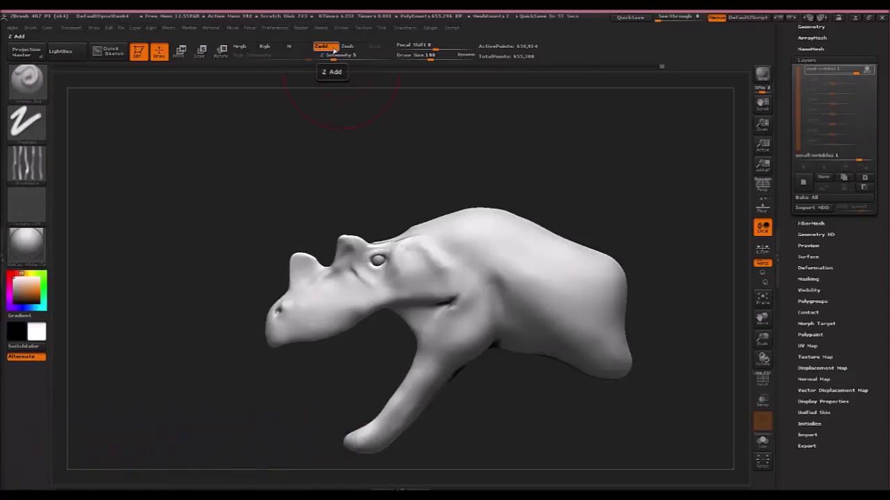
pyautogui.click(353, 47)
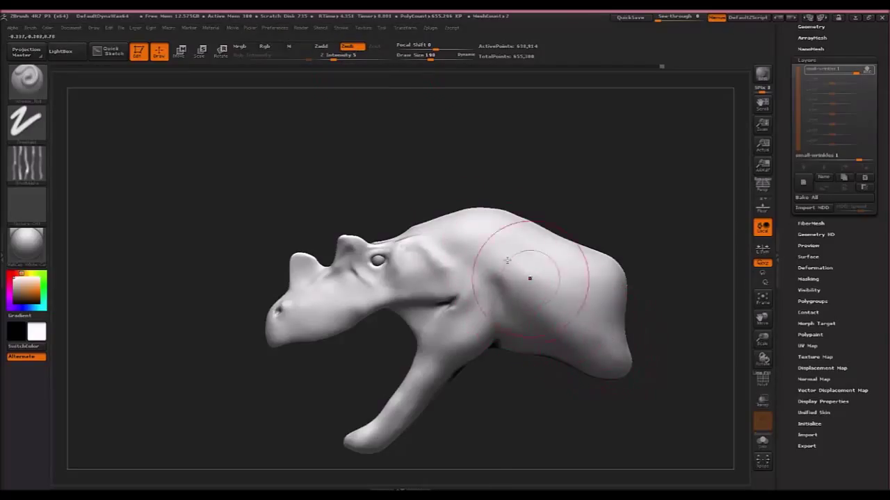
# Carve skin wrinkles across the side and back of the neck at draw size 142
pyautogui.keyDown('ctrl'); pyautogui.moveTo(467, 243); pyautogui.dragTo(589, 351, button='right'); pyautogui.keyUp('ctrl')
pyautogui.keyDown('alt'); pyautogui.moveTo(635, 385); pyautogui.dragTo(479, 262, button='right'); pyautogui.keyUp('alt')
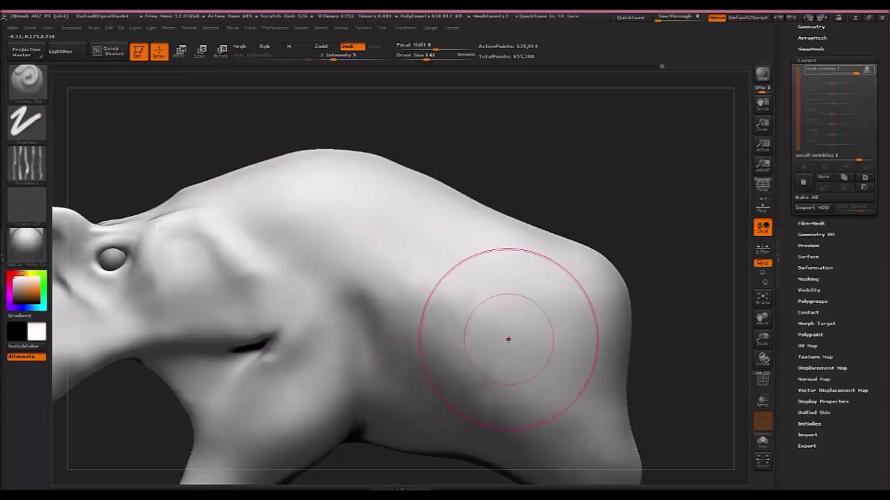
pyautogui.moveTo(542, 401)
pyautogui.mouseDown()
pyautogui.moveTo(528, 313)
pyautogui.moveTo(452, 220)
pyautogui.moveTo(362, 179)
pyautogui.moveTo(231, 150)
pyautogui.mouseUp()
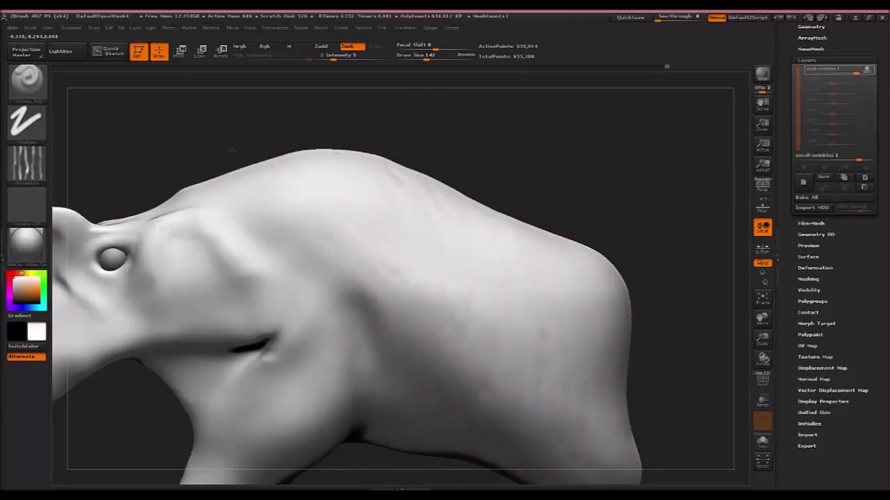
pyautogui.moveTo(398, 248); pyautogui.dragTo(277, 200)
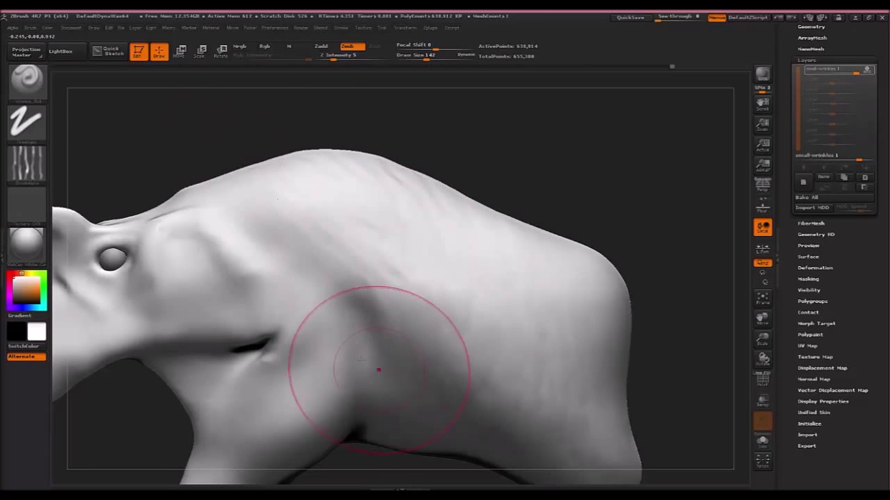
# Extend the wrinkles over the upper neck just behind the head
pyautogui.keyDown('alt'); pyautogui.moveTo(373, 374); pyautogui.dragTo(609, 364, button='right'); pyautogui.keyUp('alt')
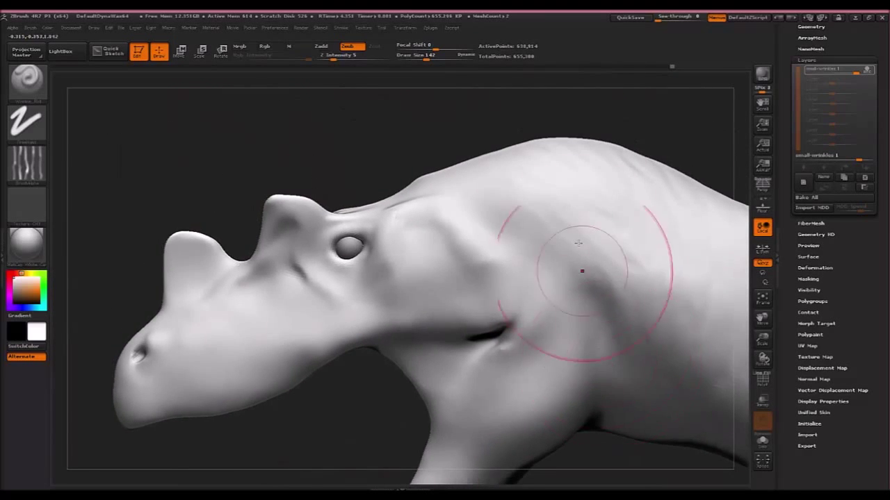
pyautogui.moveTo(580, 255); pyautogui.dragTo(646, 278, button='right')
pyautogui.moveTo(567, 206); pyautogui.dragTo(517, 162)
pyautogui.moveTo(610, 191); pyautogui.dragTo(492, 133)
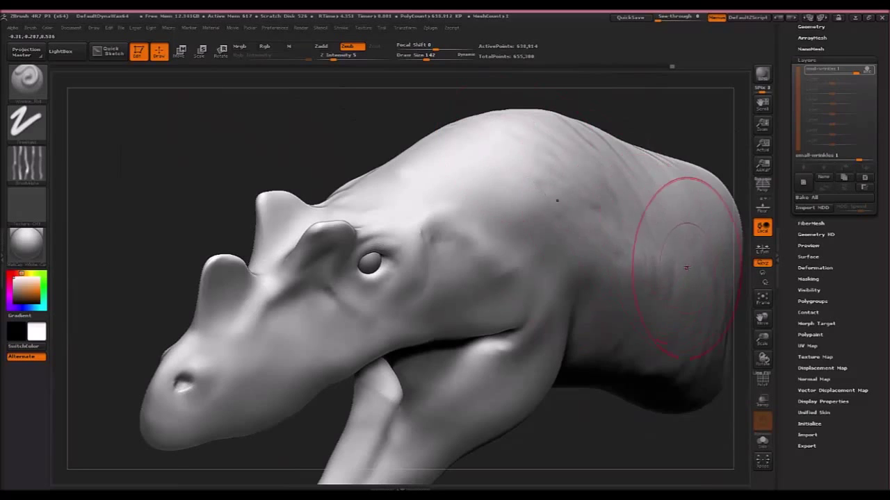
# Carve finer wrinkles with a smaller brush over the front of the neck and the area above the temple
pyautogui.press('[')
pyautogui.press('[')
pyautogui.press('[')
pyautogui.press('[')
pyautogui.press('[')
pyautogui.press('[')
pyautogui.moveTo(549, 235); pyautogui.dragTo(452, 169)
pyautogui.moveTo(511, 199); pyautogui.dragTo(441, 147)
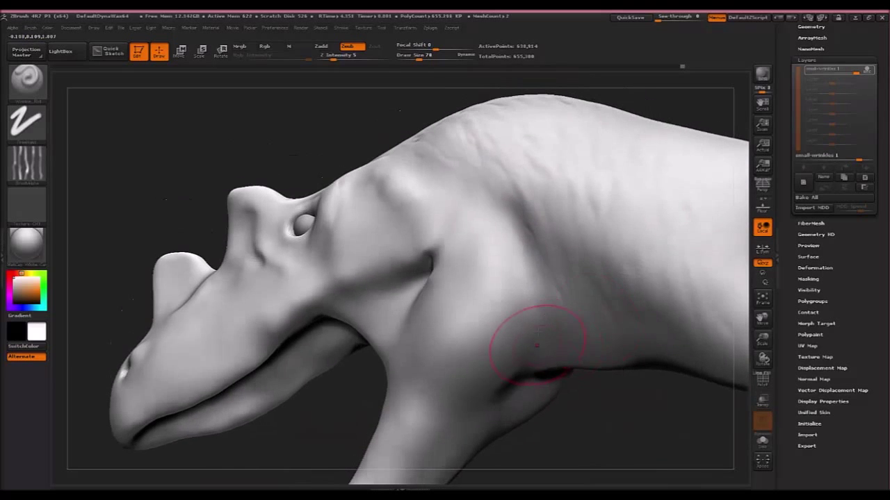
pyautogui.keyDown('alt'); pyautogui.moveTo(663, 371); pyautogui.dragTo(544, 410); pyautogui.keyUp('alt')
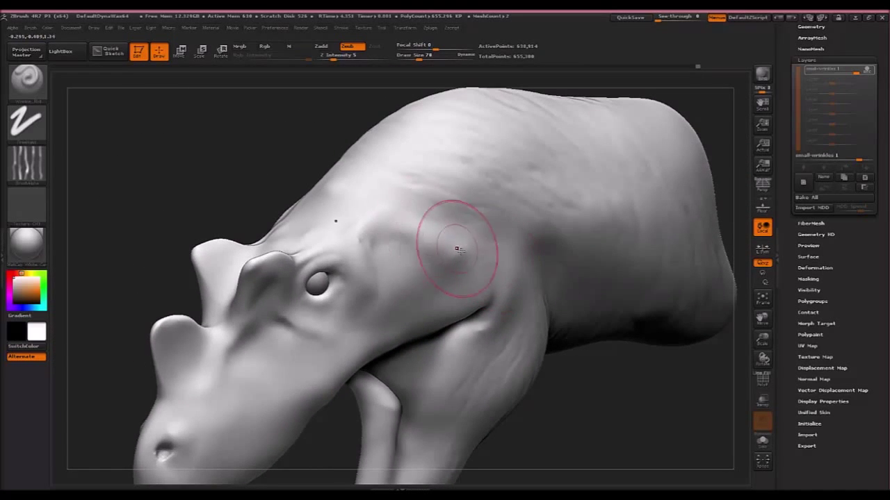
pyautogui.moveTo(362, 221); pyautogui.dragTo(327, 242)
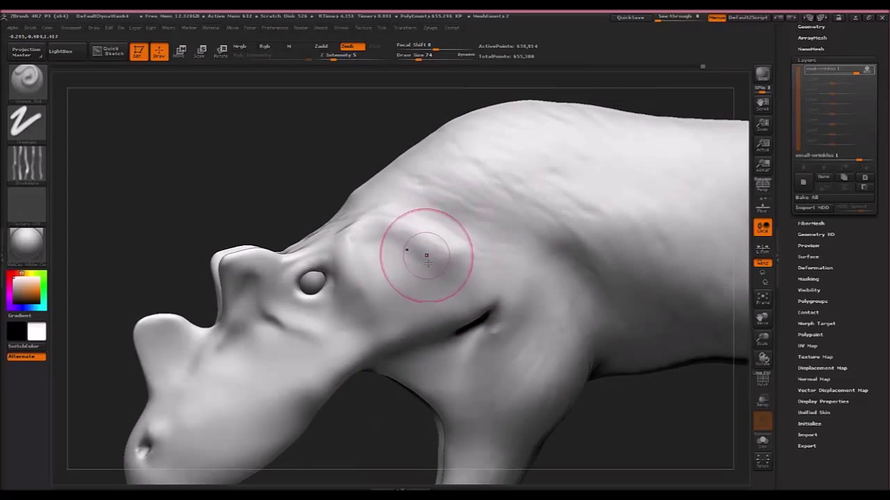
# Carve small wrinkles on the temple behind the eye at draw size 42
pyautogui.press('[')
pyautogui.press('[')
pyautogui.press('[')
pyautogui.moveTo(378, 263)
pyautogui.mouseDown()
pyautogui.moveTo(461, 298)
pyautogui.moveTo(412, 302)
pyautogui.mouseUp()
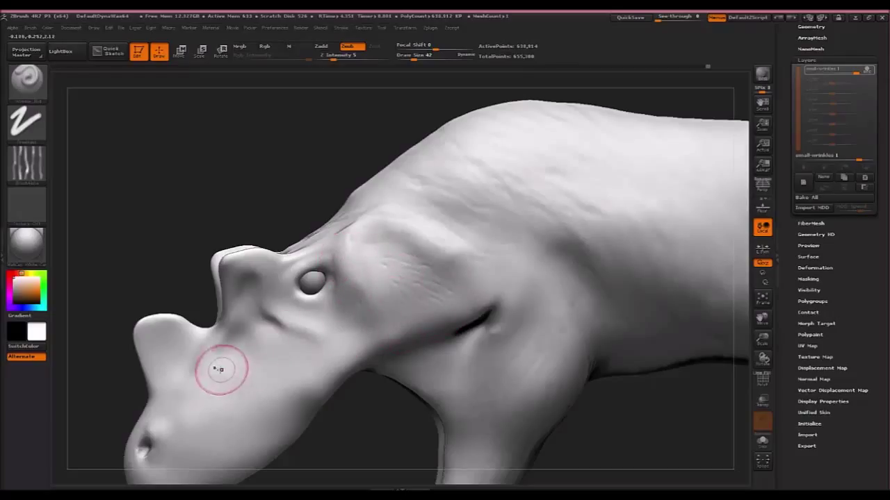
# Try small wrinkle strokes on the cheek below the eye, and undo the last strokes
pyautogui.moveTo(265, 335); pyautogui.dragTo(302, 357)
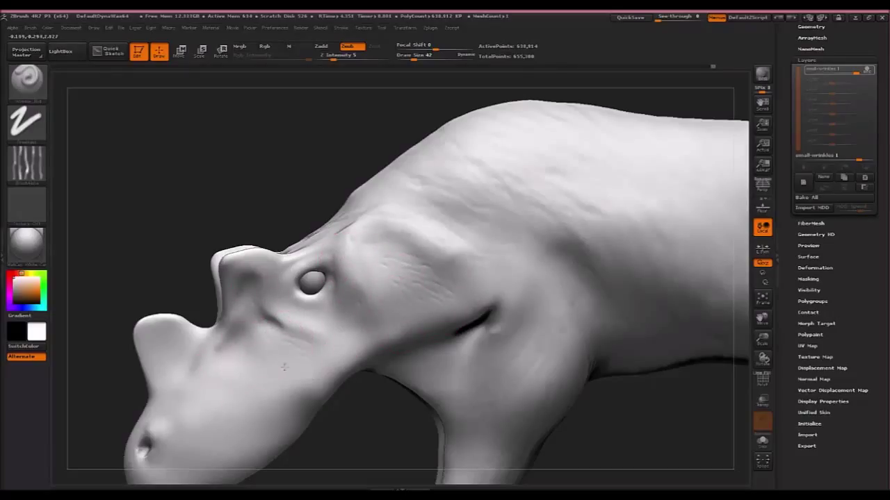
pyautogui.moveTo(238, 355); pyautogui.dragTo(260, 378)
pyautogui.hotkey('ctrl', 'z')
pyautogui.hotkey('ctrl', 'z')
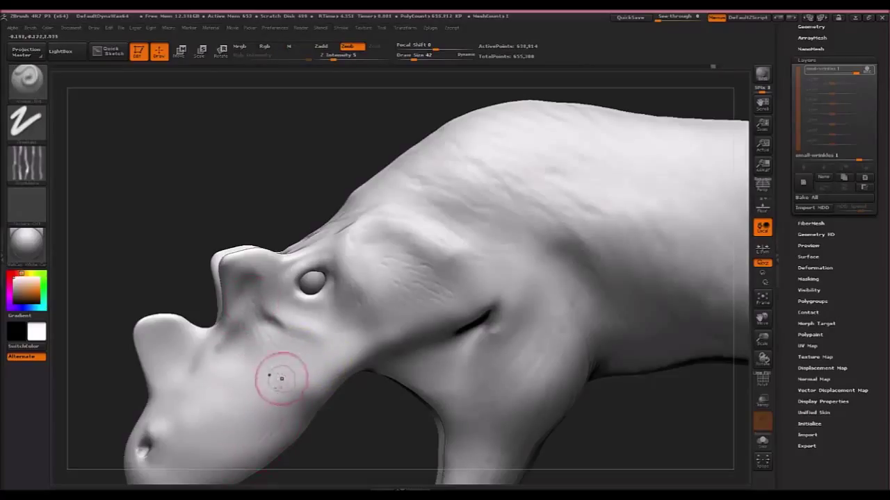
# Display the skull reference image to compare it with the sculpted head, and hide it again
pyautogui.keyDown('alt'); pyautogui.moveTo(281, 378); pyautogui.dragTo(340, 293, button='right'); pyautogui.keyUp('alt')
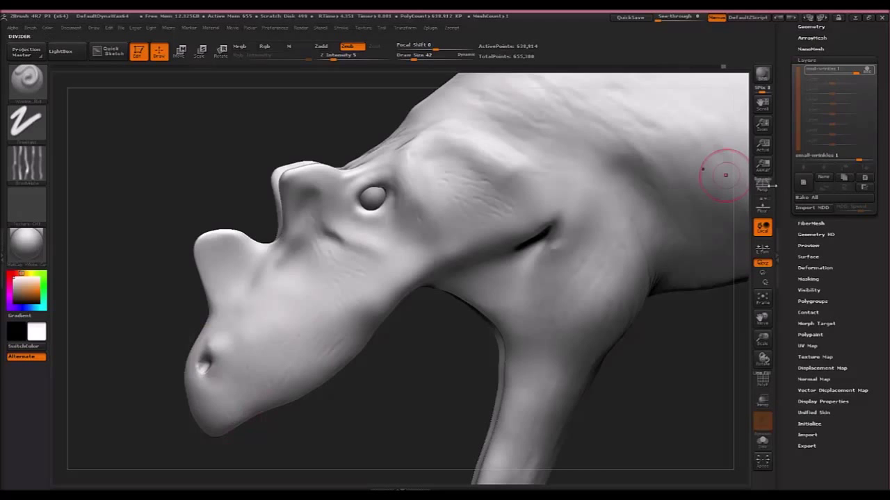
pyautogui.click(768, 191)
pyautogui.click(767, 190)
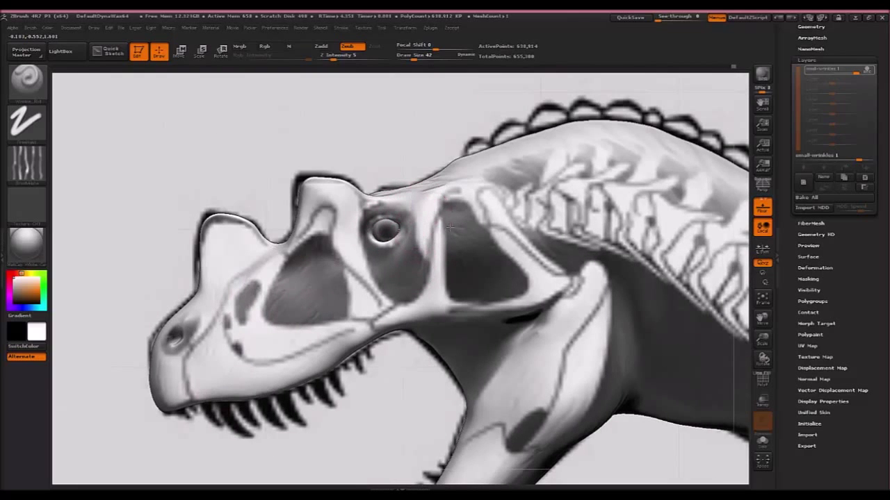
pyautogui.click(764, 208)
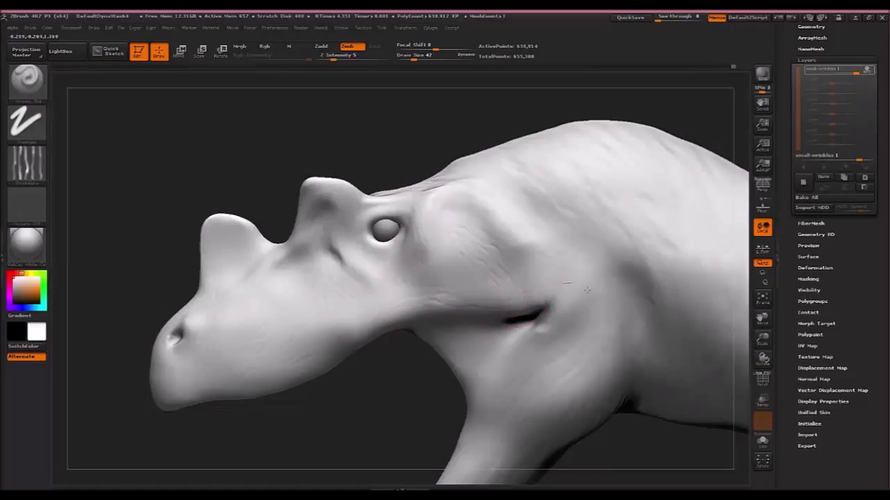
# Carve small wrinkles across the cheek from the corner of the jaw toward the area below the eye
pyautogui.moveTo(536, 282)
pyautogui.mouseDown()
pyautogui.moveTo(522, 288)
pyautogui.moveTo(472, 264)
pyautogui.moveTo(444, 290)
pyautogui.moveTo(357, 286)
pyautogui.moveTo(358, 270)
pyautogui.moveTo(392, 270)
pyautogui.moveTo(372, 259)
pyautogui.moveTo(391, 254)
pyautogui.mouseUp()
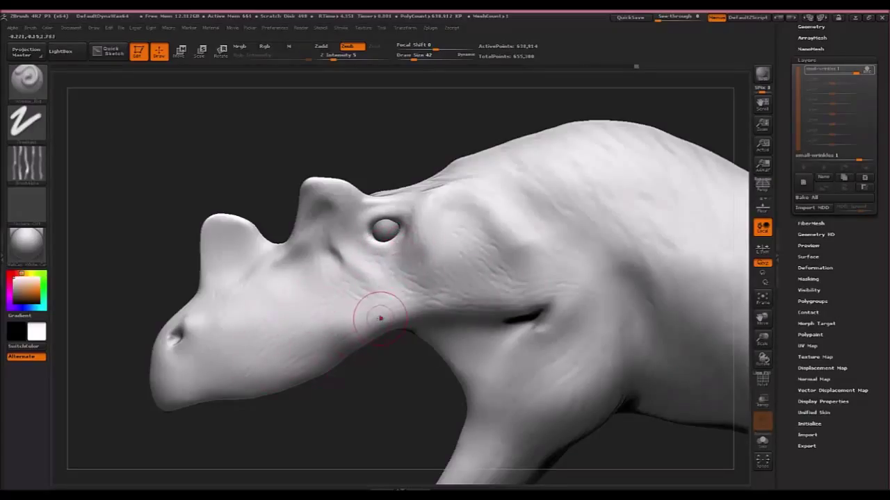
pyautogui.keyDown('ctrl'); pyautogui.moveTo(622, 247); pyautogui.dragTo(522, 257, button='right'); pyautogui.keyUp('ctrl')
pyautogui.keyDown('alt'); pyautogui.moveTo(620, 268); pyautogui.dragTo(618, 306, button='right'); pyautogui.keyUp('alt')
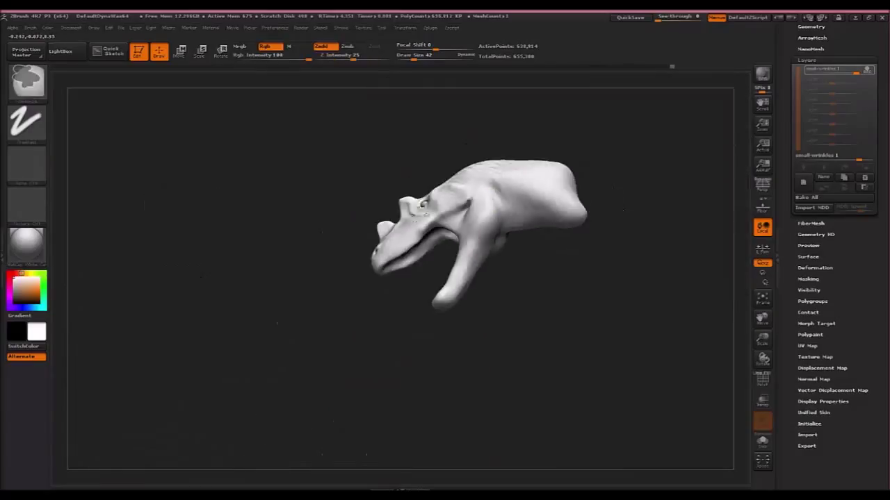
pyautogui.moveTo(501, 229); pyautogui.dragTo(471, 223)
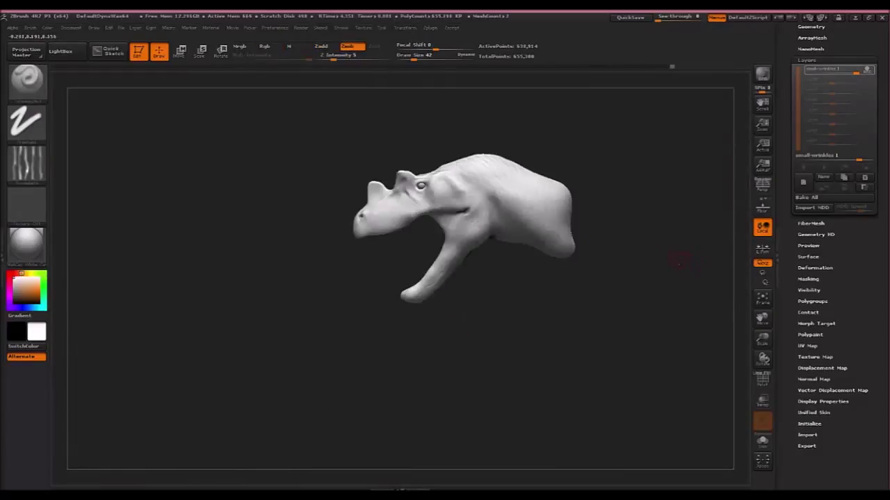
pyautogui.moveTo(678, 261); pyautogui.dragTo(610, 323)
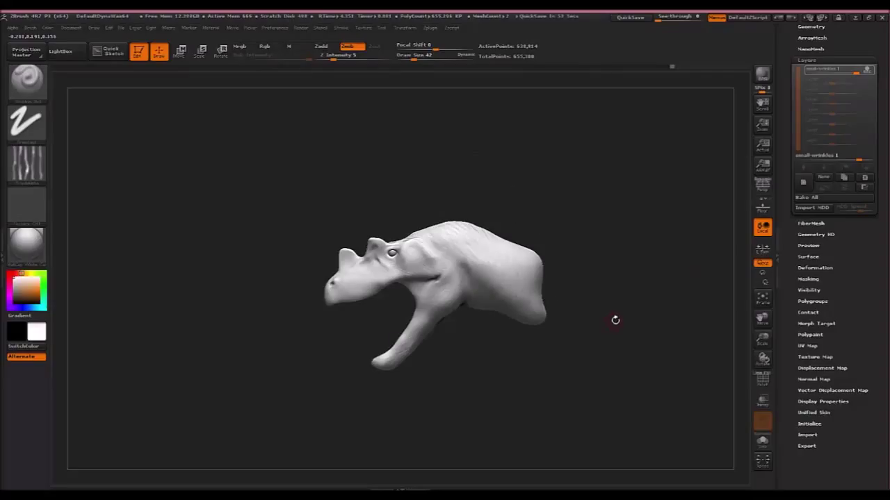
# Add a new sculpting layer and choose the Big Wrinkles brush with Alpha 01
pyautogui.click(803, 184)
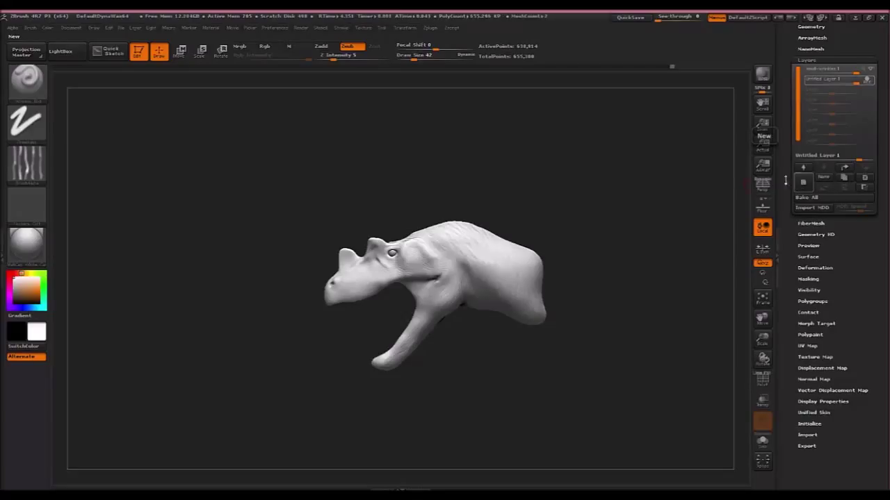
pyautogui.click(29, 88)
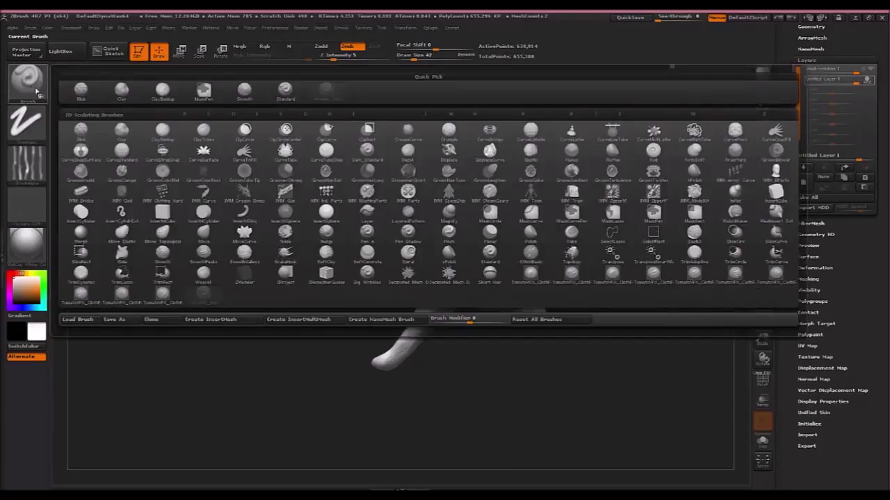
pyautogui.click(367, 274)
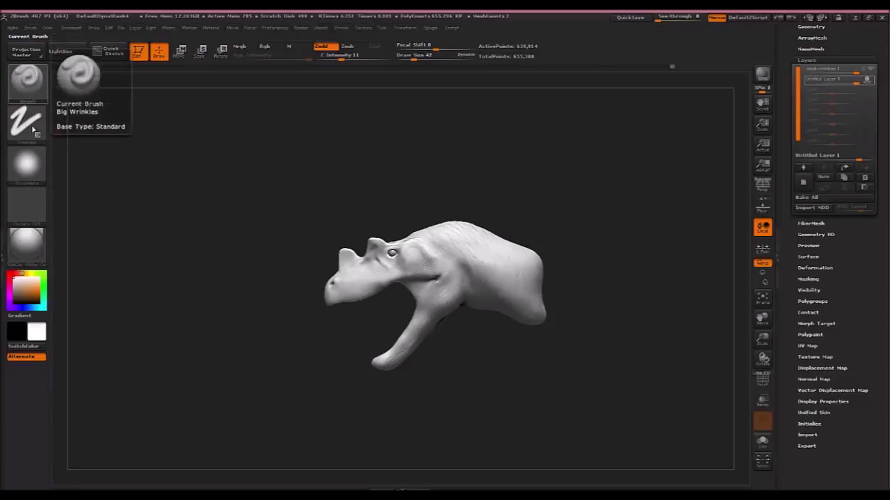
pyautogui.click(38, 164)
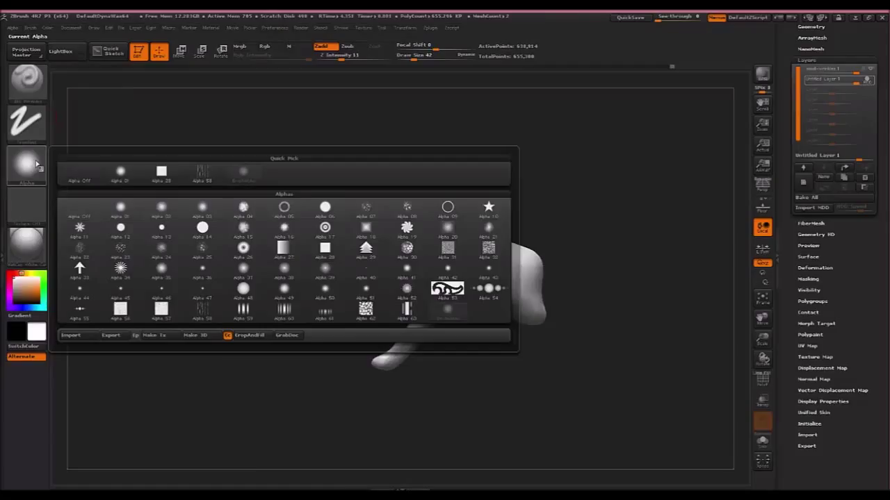
pyautogui.click(120, 172)
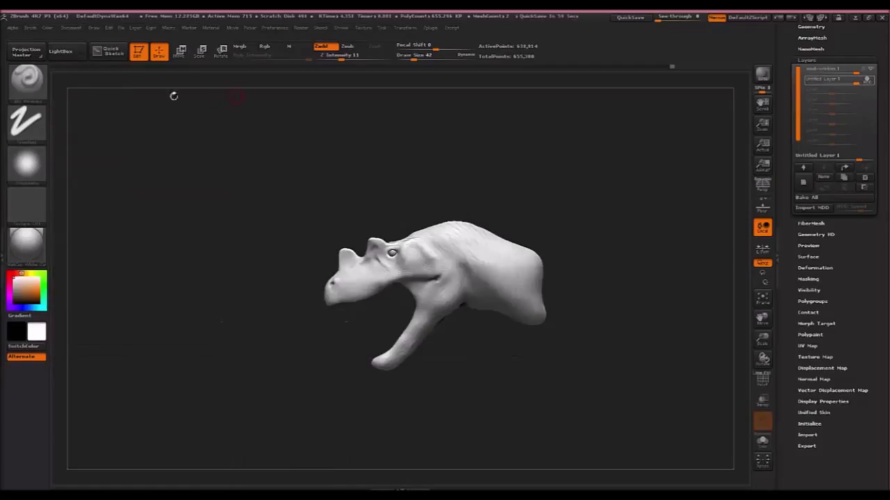
# Examine the modifier settings of the Big Wrinkles brush
pyautogui.click(30, 30)
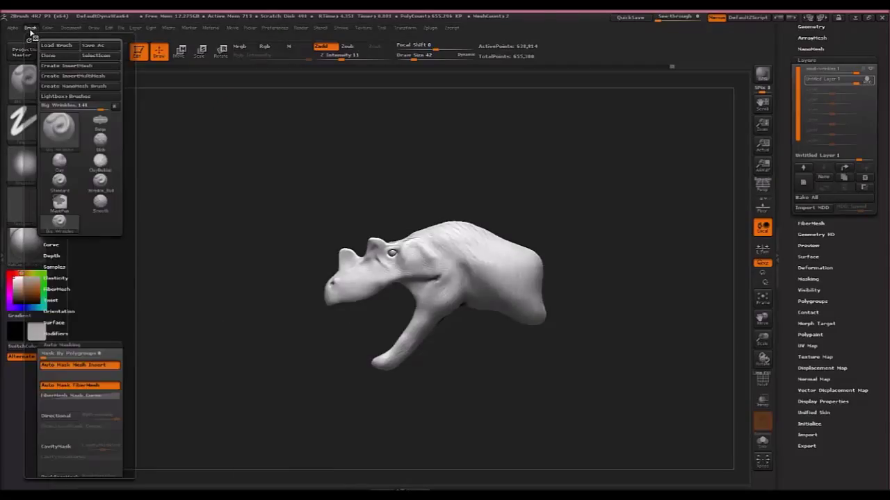
pyautogui.click(55, 333)
pyautogui.moveTo(58, 247); pyautogui.dragTo(58, 182)
pyautogui.click(53, 188)
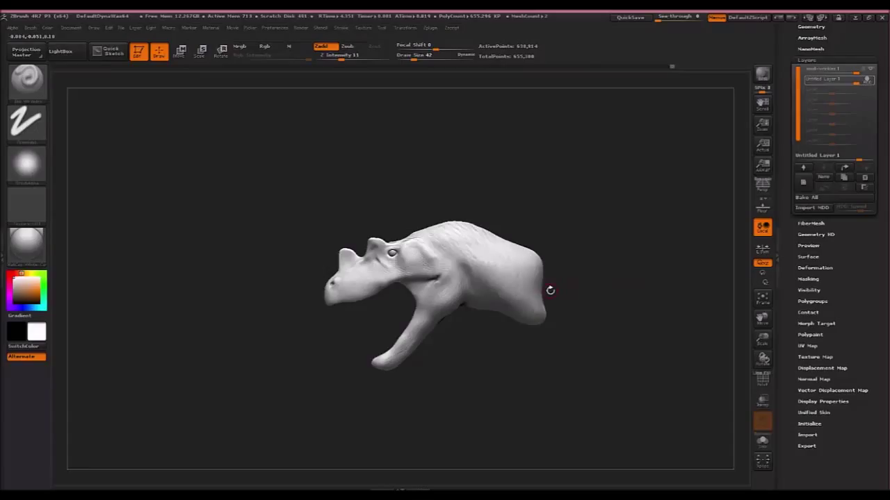
# Sculpt large skin folds along the side of the neck, behind the jaw corner and down the throat, smoothing the jaw fold
pyautogui.keyDown('ctrl'); pyautogui.moveTo(461, 264); pyautogui.dragTo(544, 319, button='right'); pyautogui.keyUp('ctrl')
pyautogui.moveTo(454, 272)
pyautogui.mouseDown()
pyautogui.moveTo(482, 267)
pyautogui.moveTo(657, 396)
pyautogui.moveTo(693, 403)
pyautogui.mouseUp()
pyautogui.moveTo(412, 284)
pyautogui.mouseDown()
pyautogui.moveTo(425, 297)
pyautogui.moveTo(406, 337)
pyautogui.moveTo(383, 357)
pyautogui.mouseUp()
pyautogui.moveTo(419, 321); pyautogui.dragTo(390, 361)
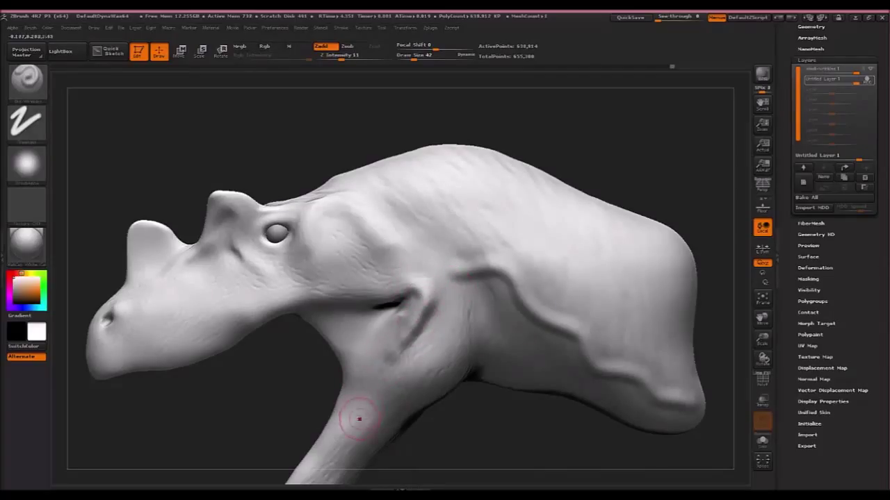
pyautogui.moveTo(415, 292)
pyautogui.keyDown('shift'); pyautogui.mouseDown()
pyautogui.moveTo(453, 308)
pyautogui.moveTo(416, 283)
pyautogui.mouseUp(); pyautogui.keyUp('shift')
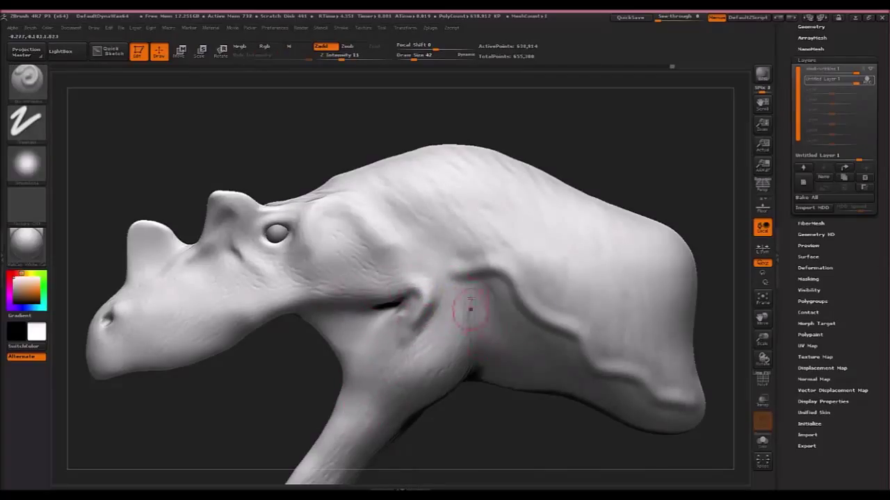
pyautogui.moveTo(470, 309); pyautogui.dragTo(492, 296, button='right')
pyautogui.moveTo(472, 286); pyautogui.dragTo(486, 337)
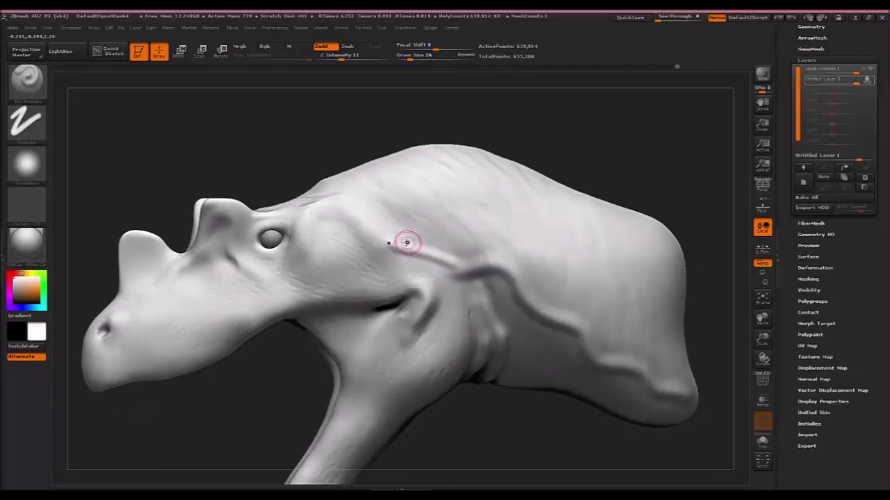
# Undo the last fold behind the cheek, try another from the jaw corner to the neck fold, and undo it
pyautogui.hotkey('ctrl', 'z')
pyautogui.moveTo(402, 269); pyautogui.dragTo(479, 293)
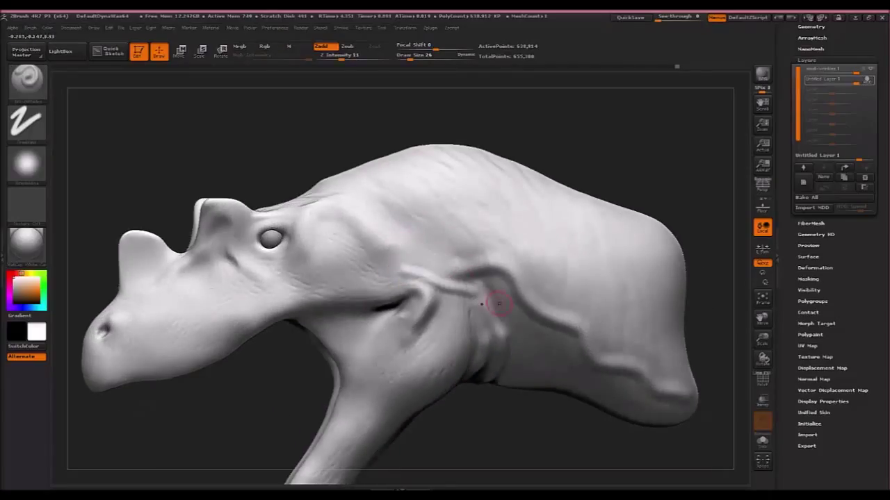
pyautogui.hotkey('ctrl', 'z')
pyautogui.press('b')
pyautogui.press('d')
pyautogui.press('s')
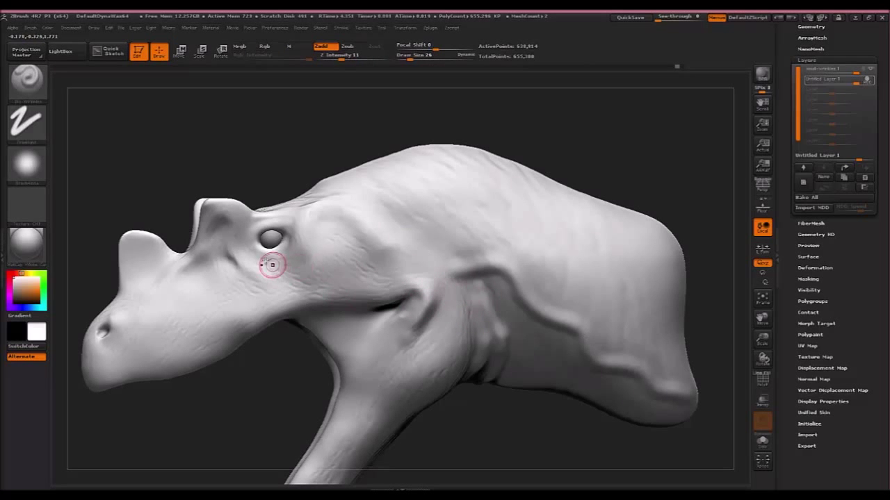
# Sculpt two curved skin folds behind the temple down onto the upper neck at draw size 26
pyautogui.moveTo(399, 254); pyautogui.dragTo(409, 233, button='right')
pyautogui.moveTo(453, 272); pyautogui.dragTo(535, 255, button='right')
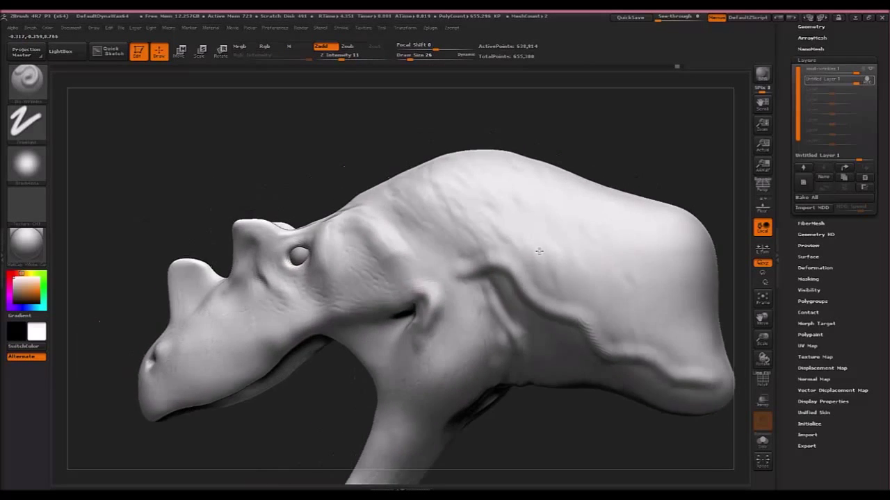
pyautogui.moveTo(378, 206); pyautogui.dragTo(410, 226, button='right')
pyautogui.moveTo(354, 199); pyautogui.dragTo(463, 253)
pyautogui.moveTo(395, 201); pyautogui.dragTo(442, 239)
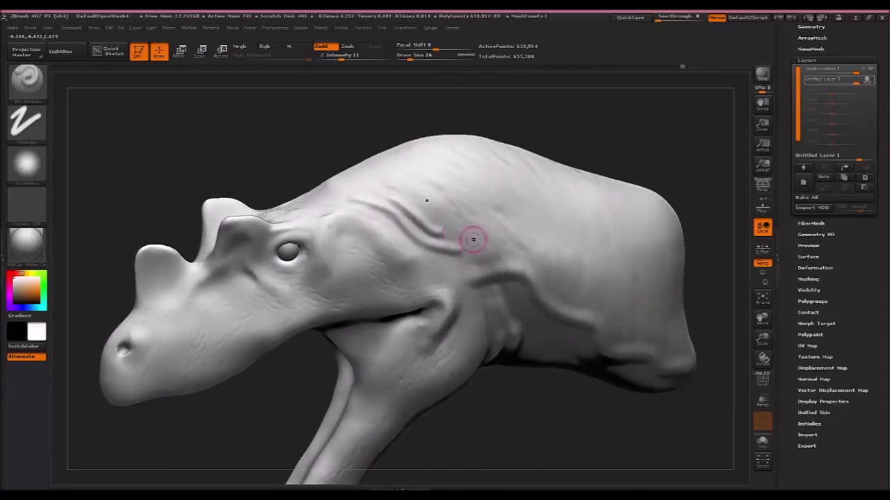
# Hide the small-wrinkles layer, and switch the untitled layer's record mode off and back on around a test stroke
pyautogui.press('b')
pyautogui.press('s')
pyautogui.press('t')
pyautogui.click(861, 79)
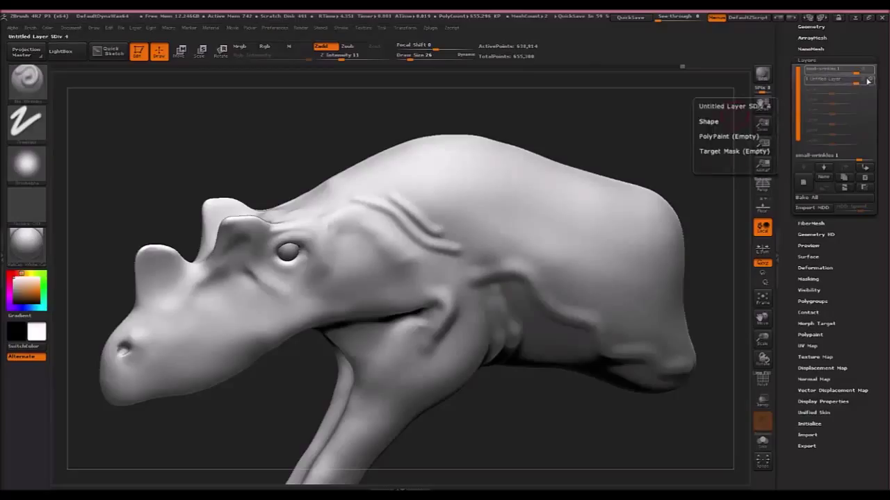
pyautogui.click(457, 184)
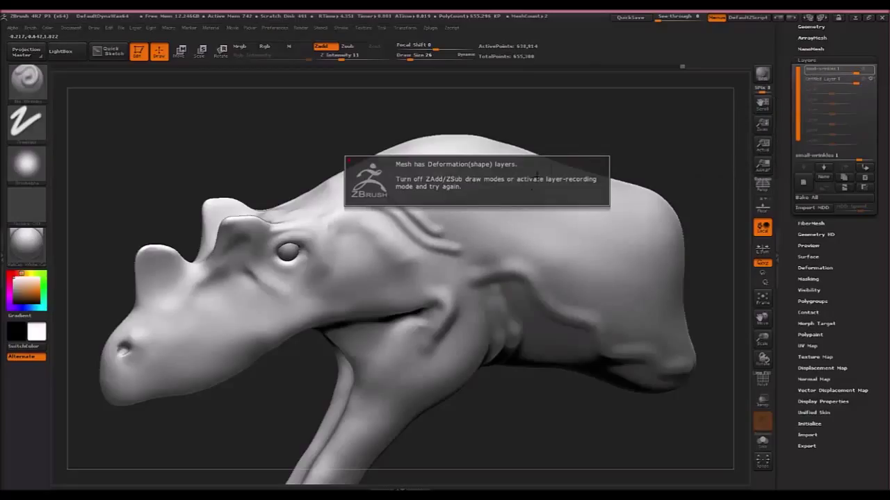
pyautogui.click(866, 81)
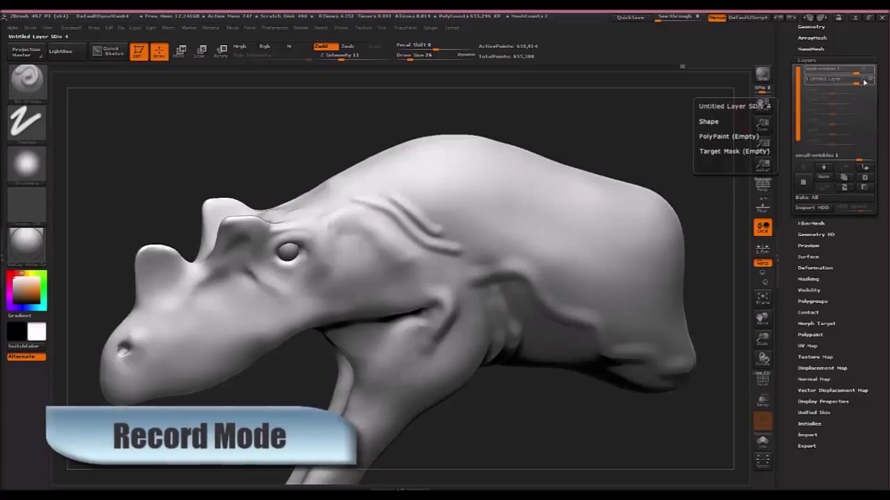
pyautogui.click(864, 82)
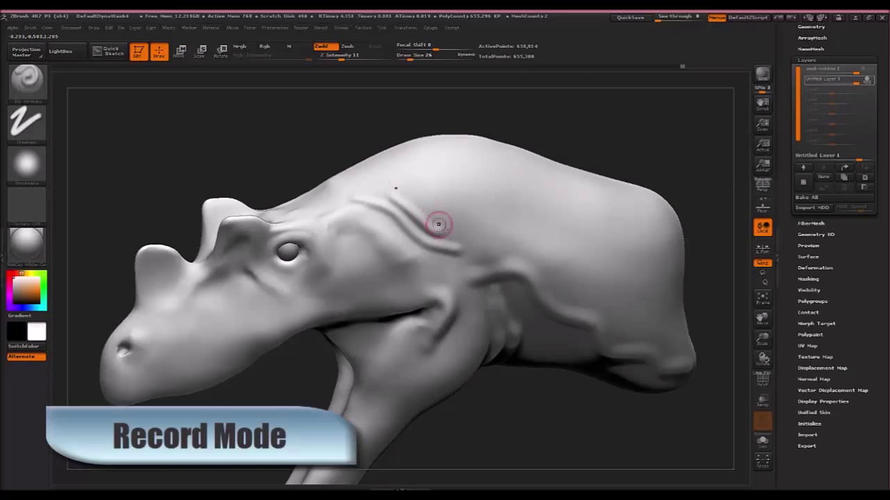
# Extend the temple folds up toward the top of the head and smooth their upper ends
pyautogui.moveTo(361, 184); pyautogui.dragTo(375, 203, button='right')
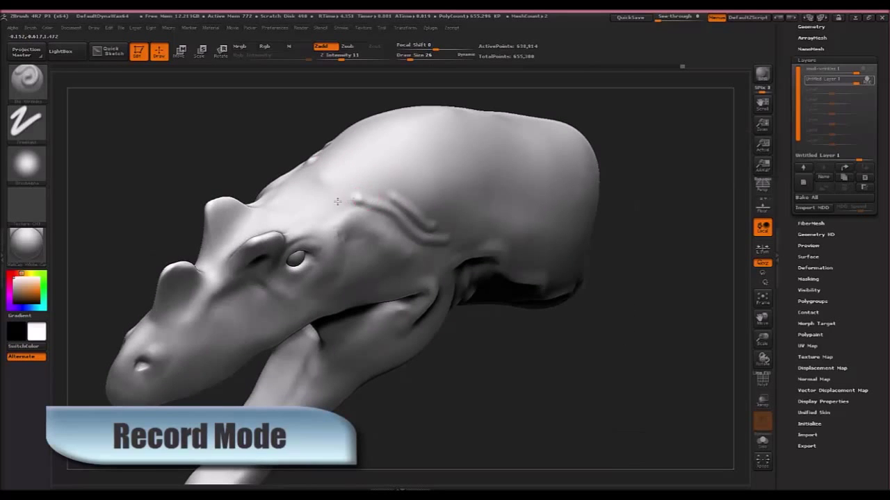
pyautogui.moveTo(364, 198); pyautogui.dragTo(332, 204)
pyautogui.moveTo(426, 199); pyautogui.dragTo(363, 189, button='right')
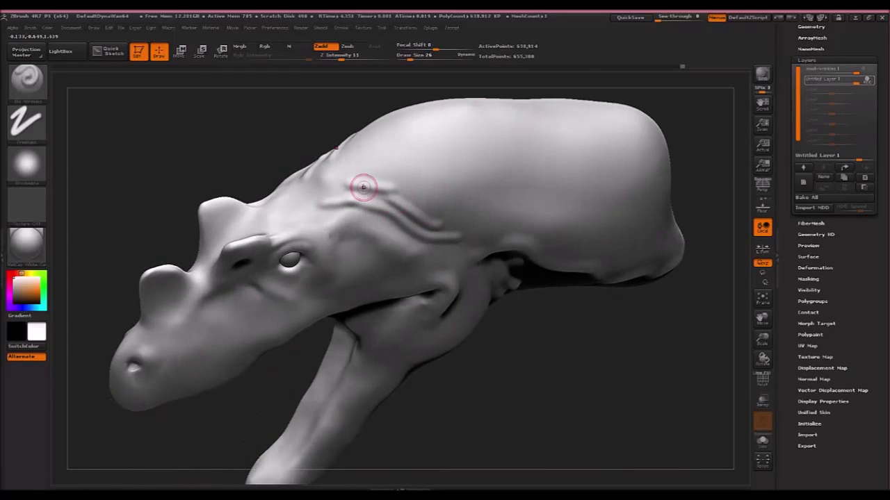
pyautogui.keyDown('shift'); pyautogui.moveTo(373, 185); pyautogui.dragTo(387, 192); pyautogui.keyUp('shift')
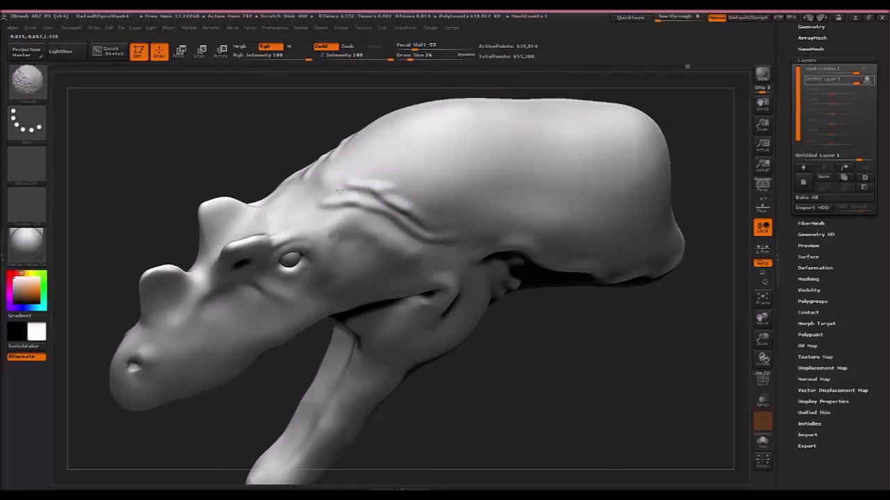
# Add branching folds along the side and rear of the neck, and smooth them into the surface
pyautogui.moveTo(321, 199)
pyautogui.mouseDown(button='right')
pyautogui.moveTo(442, 115)
pyautogui.moveTo(358, 120)
pyautogui.mouseUp(button='right')
pyautogui.moveTo(496, 225); pyautogui.dragTo(601, 342)
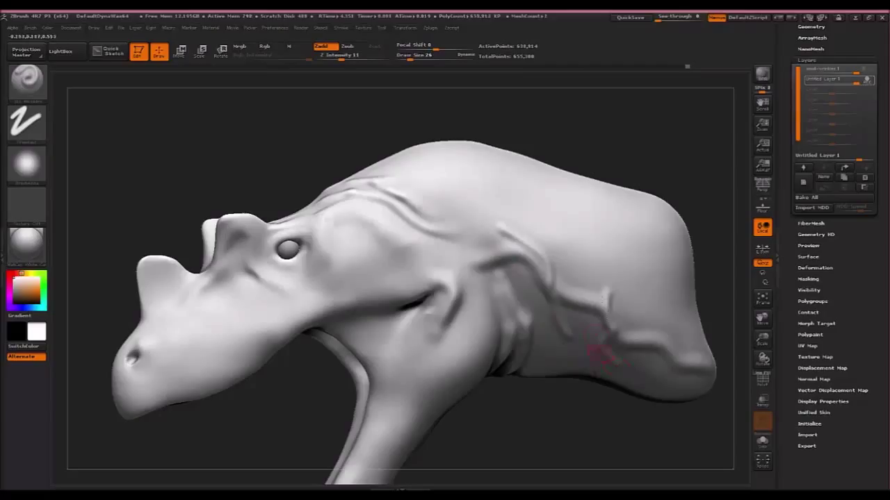
pyautogui.moveTo(577, 233); pyautogui.dragTo(590, 308)
pyautogui.press('b')
pyautogui.press('s')
pyautogui.press('t')
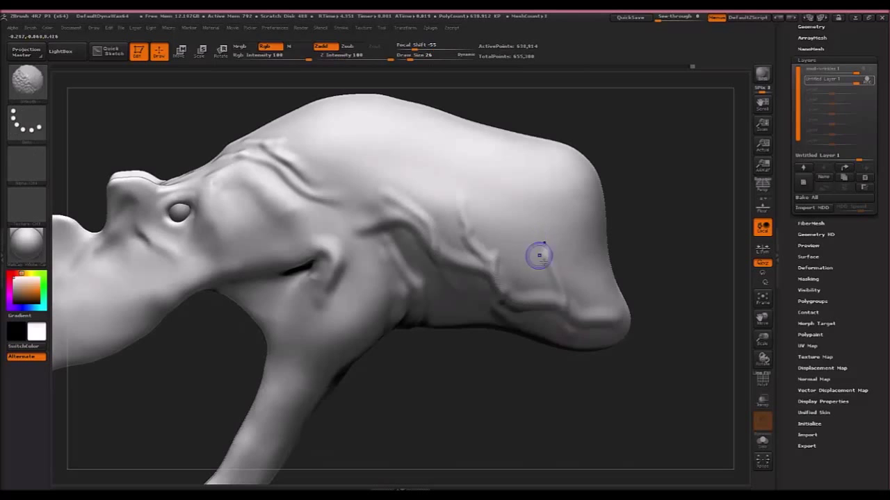
pyautogui.keyDown('shift'); pyautogui.moveTo(539, 255); pyautogui.dragTo(544, 259); pyautogui.keyUp('shift')
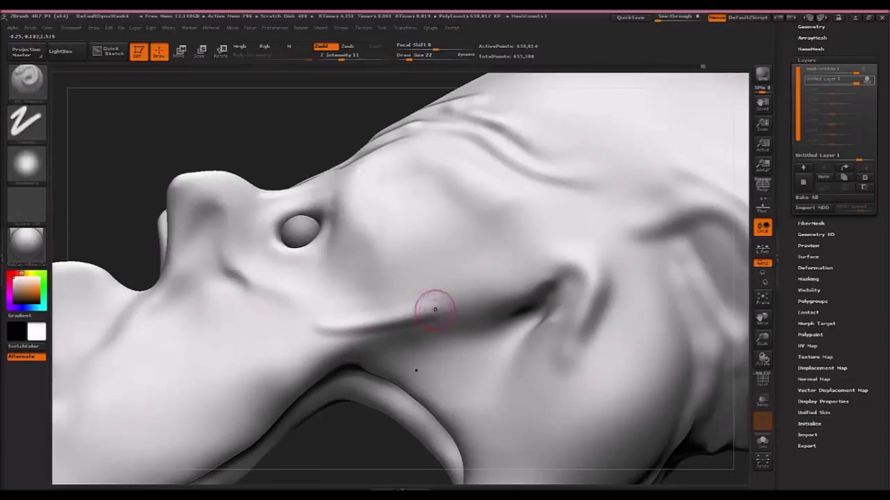
# Build up the ridge along the cheek's lower edge at draw size 22, and try a lower-jaw fold that is undone
pyautogui.moveTo(431, 312); pyautogui.dragTo(512, 280)
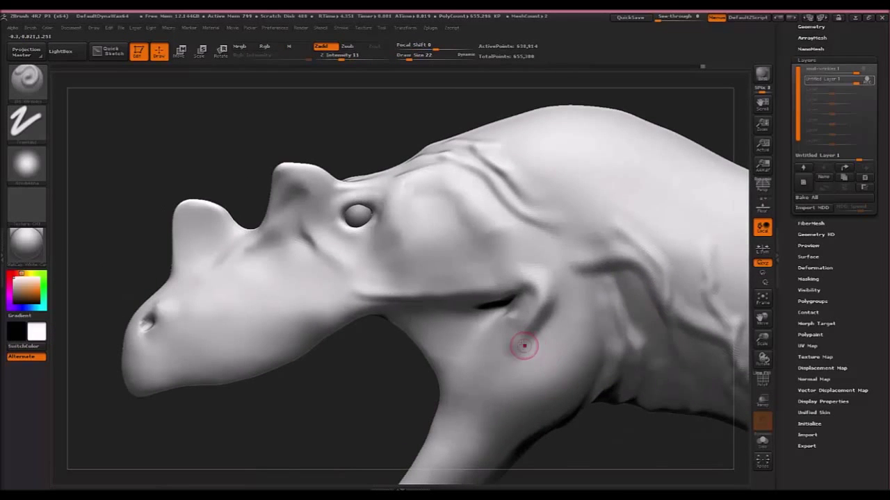
pyautogui.moveTo(521, 343); pyautogui.dragTo(479, 403)
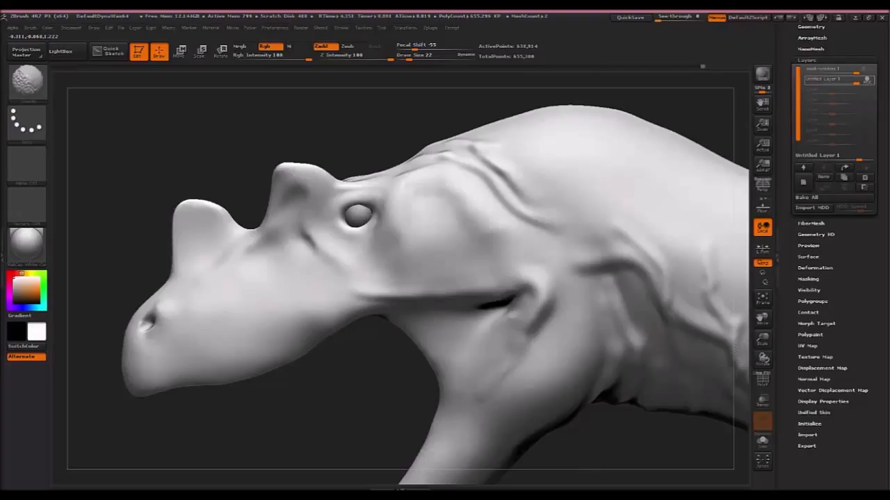
pyautogui.hotkey('ctrl', 'z')
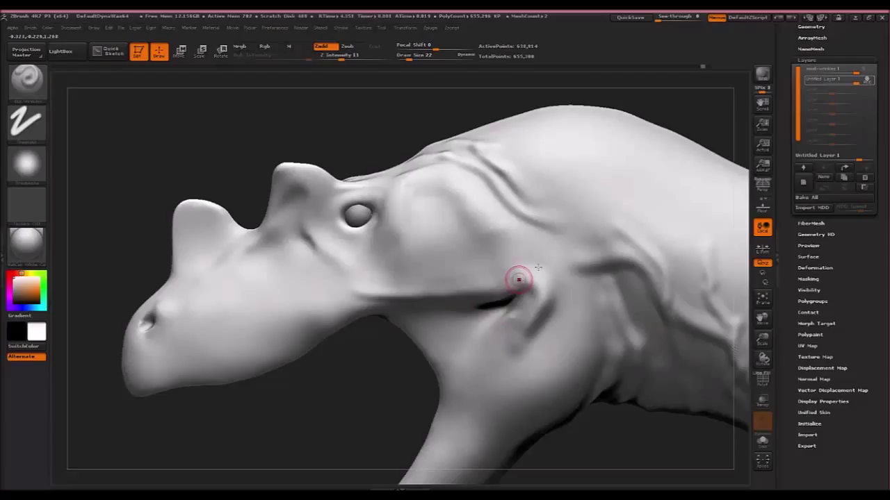
# Compare the head with the skull reference, and extend the cheek's lower ridge toward the snout at draw size 30
pyautogui.click(764, 208)
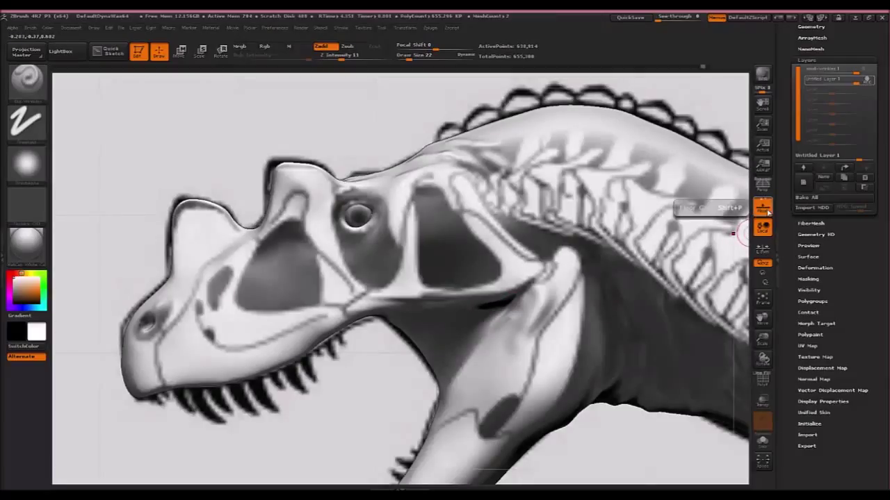
pyautogui.click(764, 208)
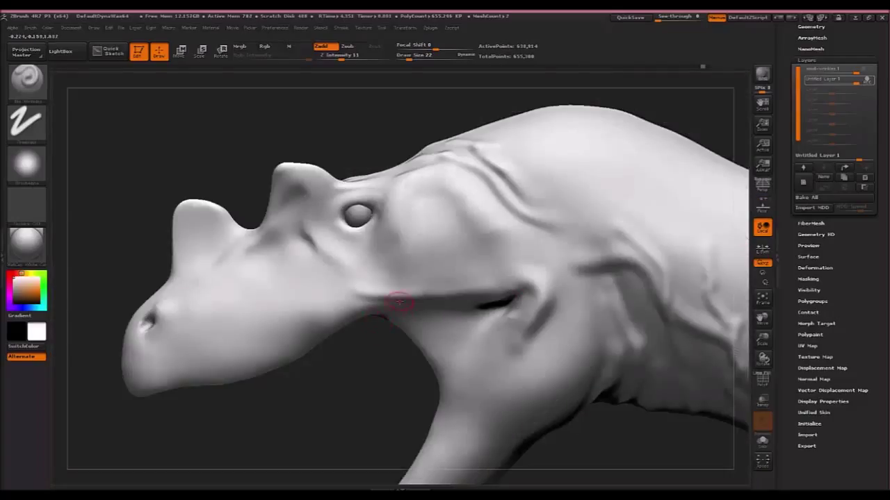
pyautogui.press(']')
pyautogui.moveTo(391, 300)
pyautogui.mouseDown()
pyautogui.moveTo(308, 313)
pyautogui.moveTo(361, 300)
pyautogui.moveTo(409, 305)
pyautogui.mouseUp()
pyautogui.press('shift')
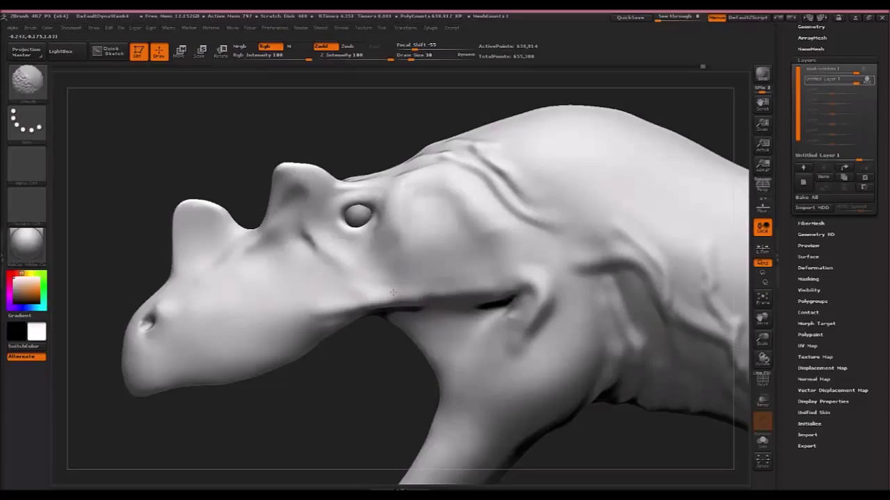
pyautogui.moveTo(526, 294)
pyautogui.keyDown('ctrl'); pyautogui.mouseDown(button='right')
pyautogui.moveTo(508, 324)
pyautogui.moveTo(613, 340)
pyautogui.moveTo(617, 304)
pyautogui.mouseUp(button='right'); pyautogui.keyUp('ctrl')
pyautogui.keyDown('ctrl'); pyautogui.moveTo(520, 279); pyautogui.dragTo(512, 285, button='right'); pyautogui.keyUp('ctrl')
pyautogui.press('shift')
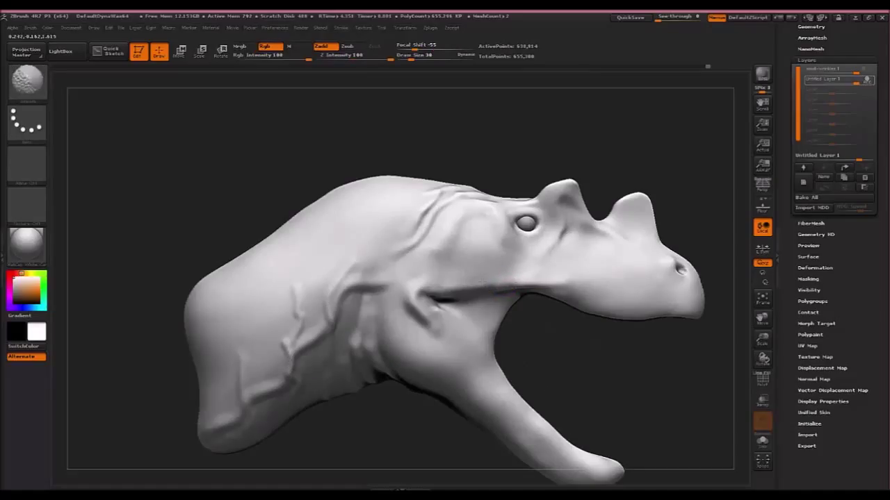
# Sculpt a raised fold beneath the nostril at draw size 30 and smooth the area around the nostril
pyautogui.moveTo(620, 298)
pyautogui.mouseDown(button='right')
pyautogui.moveTo(569, 308)
pyautogui.moveTo(604, 285)
pyautogui.mouseUp(button='right')
pyautogui.moveTo(640, 270); pyautogui.dragTo(614, 292)
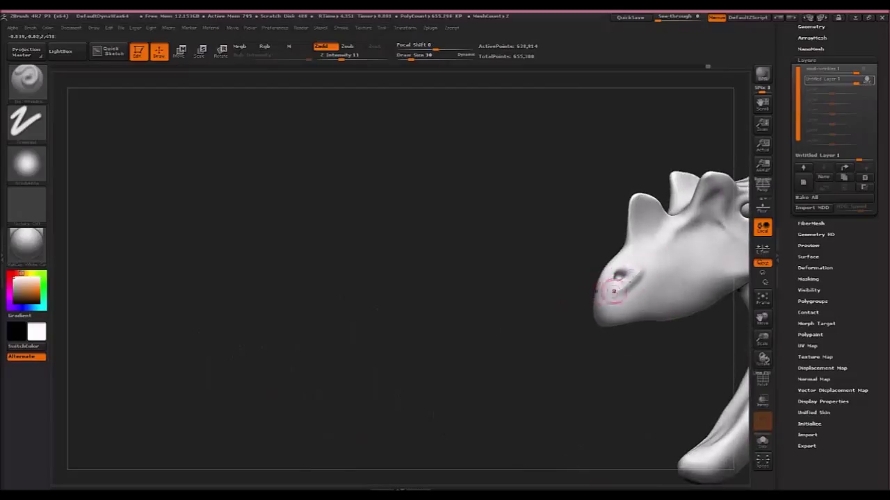
pyautogui.press('shift')
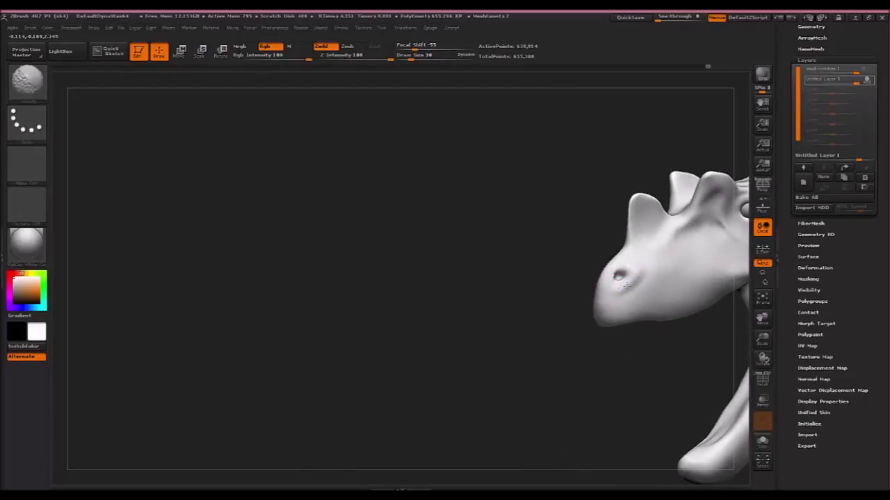
pyautogui.moveTo(681, 286)
pyautogui.keyDown('ctrl'); pyautogui.mouseDown(button='right')
pyautogui.moveTo(466, 315)
pyautogui.moveTo(351, 362)
pyautogui.mouseUp(button='right'); pyautogui.keyUp('ctrl')
pyautogui.keyDown('ctrl'); pyautogui.moveTo(477, 371); pyautogui.dragTo(602, 448, button='right'); pyautogui.keyUp('ctrl')
pyautogui.keyDown('shift'); pyautogui.moveTo(541, 361); pyautogui.dragTo(522, 361); pyautogui.keyUp('shift')
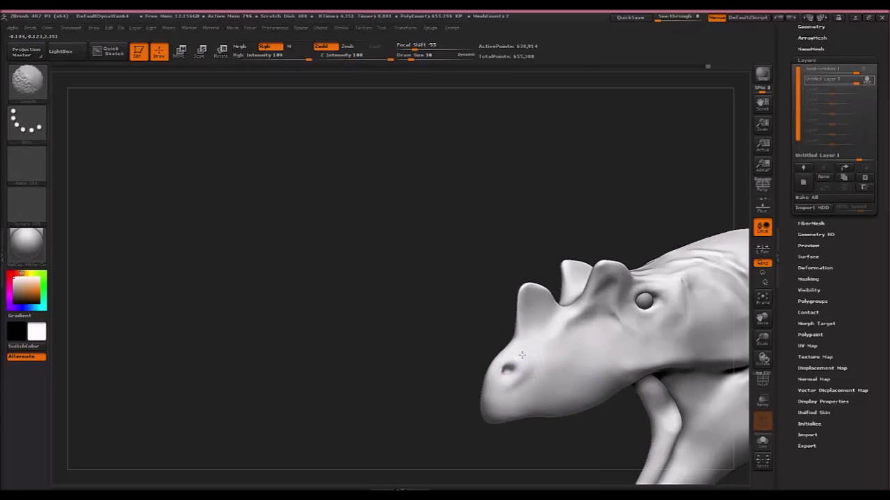
pyautogui.keyDown('shift'); pyautogui.moveTo(498, 390); pyautogui.dragTo(519, 387); pyautogui.keyUp('shift')
pyautogui.moveTo(379, 405)
pyautogui.mouseDown(button='right')
pyautogui.moveTo(552, 405)
pyautogui.moveTo(621, 388)
pyautogui.moveTo(556, 385)
pyautogui.mouseUp(button='right')
pyautogui.moveTo(480, 405)
pyautogui.mouseDown(button='right')
pyautogui.moveTo(393, 426)
pyautogui.moveTo(524, 400)
pyautogui.moveTo(203, 363)
pyautogui.mouseUp(button='right')
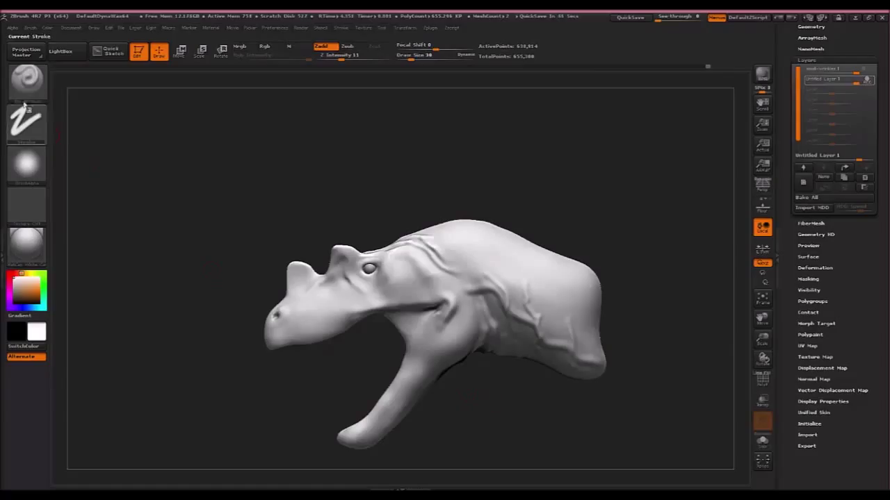
# Carve a small ear opening behind the cheek, above the jaw corner, with the ClayBuildup brush
pyautogui.click(26, 78)
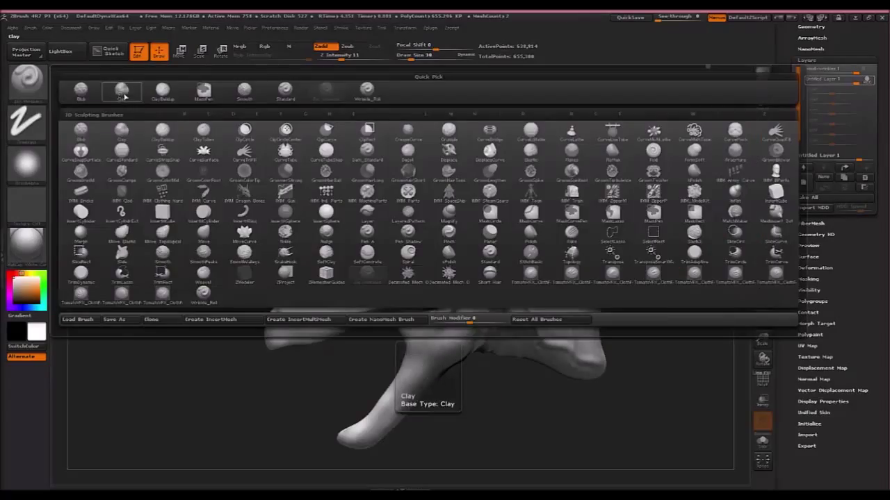
pyautogui.click(122, 92)
pyautogui.click(29, 90)
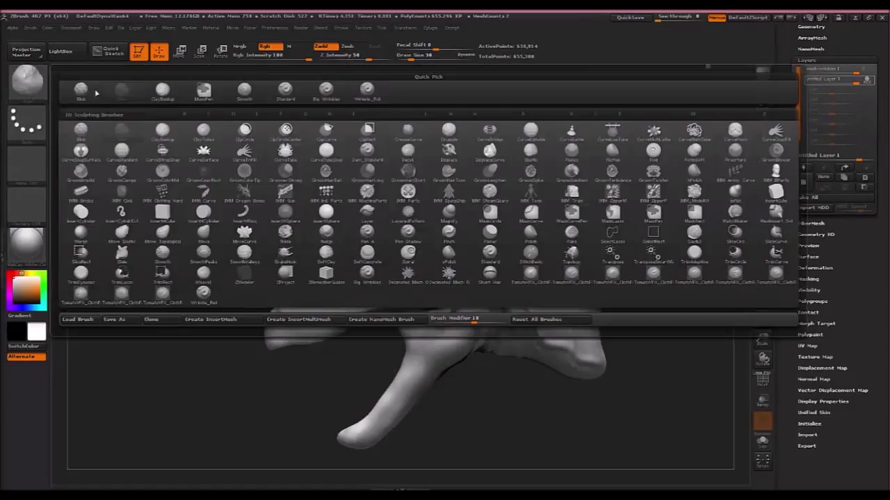
pyautogui.click(162, 92)
pyautogui.keyDown('ctrl'); pyautogui.moveTo(453, 285); pyautogui.dragTo(509, 326, button='right'); pyautogui.keyUp('ctrl')
pyautogui.press('[')
pyautogui.press('[')
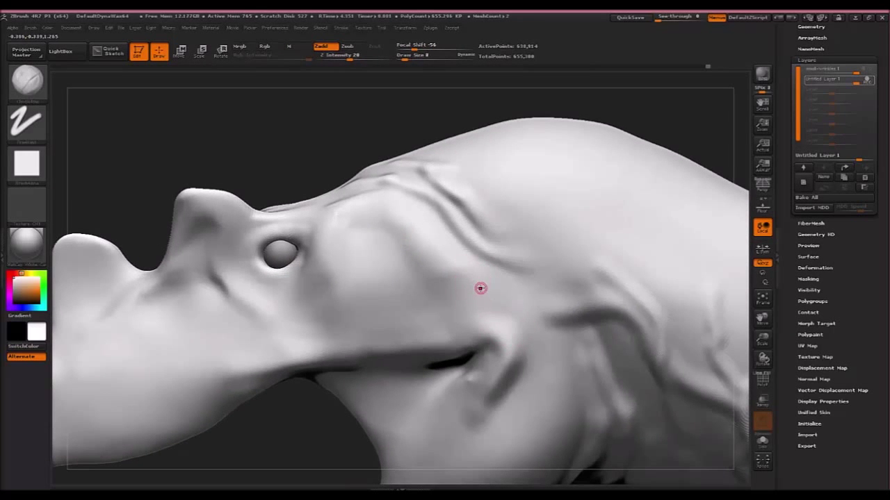
pyautogui.moveTo(474, 278); pyautogui.dragTo(483, 292)
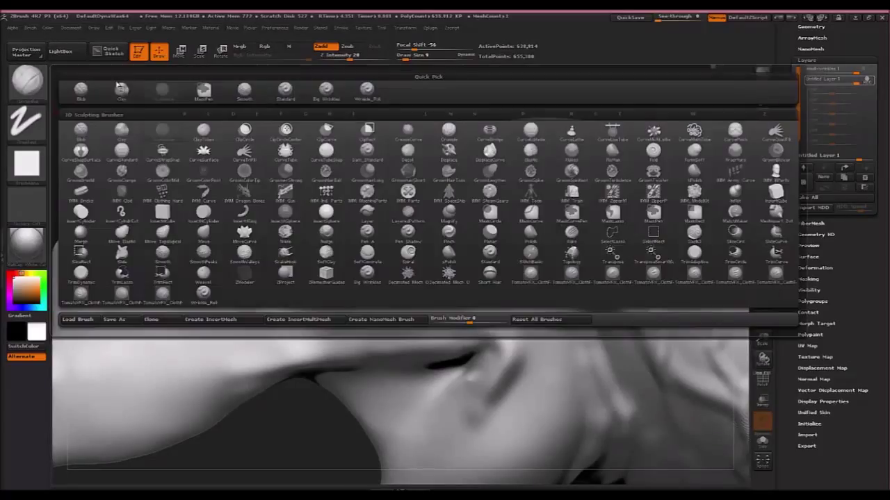
# Build a rim around the ear opening with the Big Wrinkles brush at draw size 22 and smooth it
pyautogui.click(27, 80)
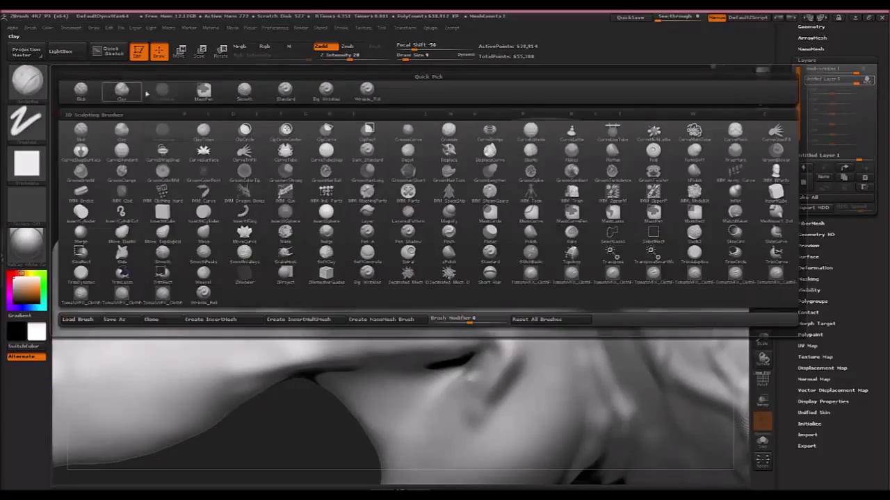
pyautogui.click(326, 89)
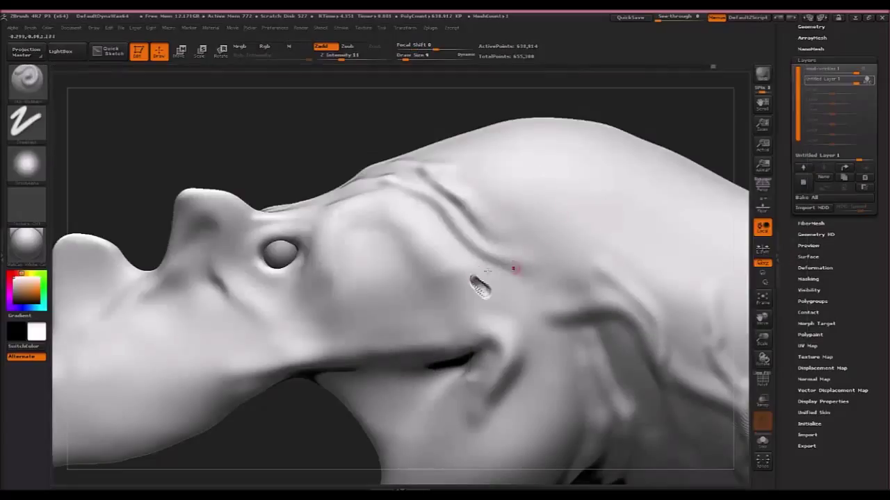
pyautogui.press(']')
pyautogui.press(']')
pyautogui.press(']')
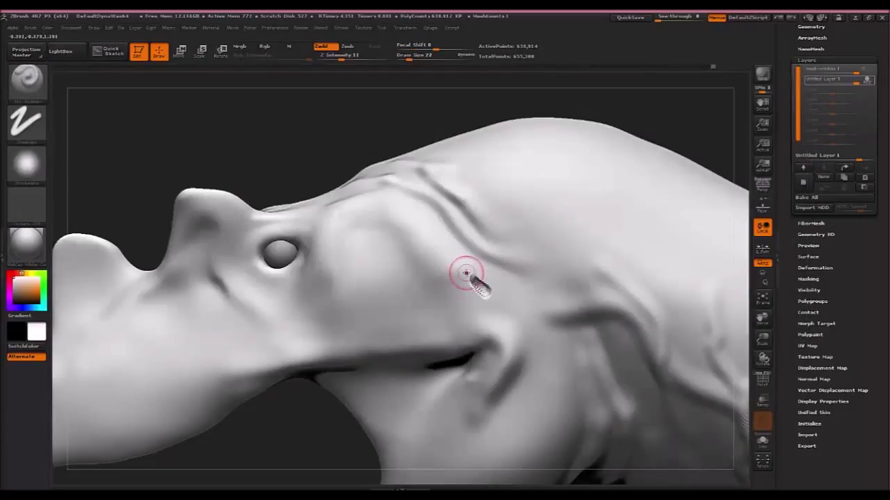
pyautogui.moveTo(475, 270)
pyautogui.mouseDown()
pyautogui.moveTo(501, 297)
pyautogui.moveTo(464, 267)
pyautogui.moveTo(492, 291)
pyautogui.moveTo(482, 291)
pyautogui.mouseUp()
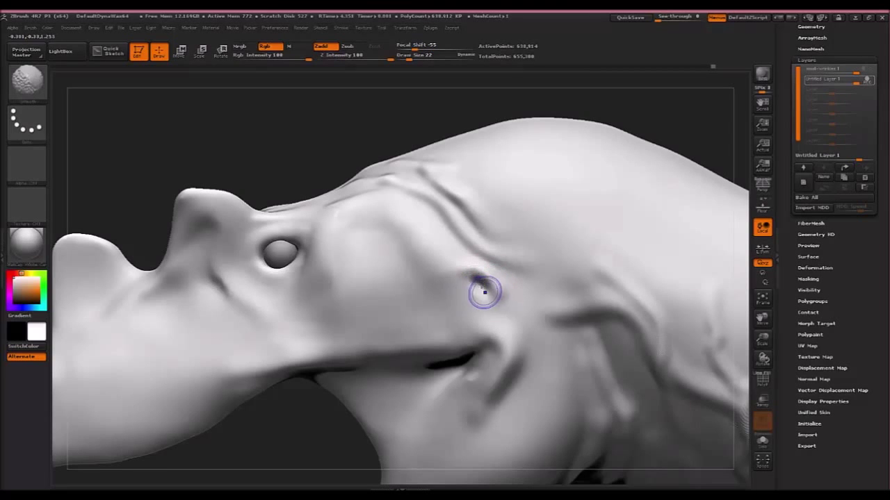
pyautogui.moveTo(568, 287)
pyautogui.keyDown('ctrl'); pyautogui.mouseDown(button='right')
pyautogui.moveTo(470, 294)
pyautogui.moveTo(542, 288)
pyautogui.moveTo(552, 297)
pyautogui.mouseUp(button='right'); pyautogui.keyUp('ctrl')
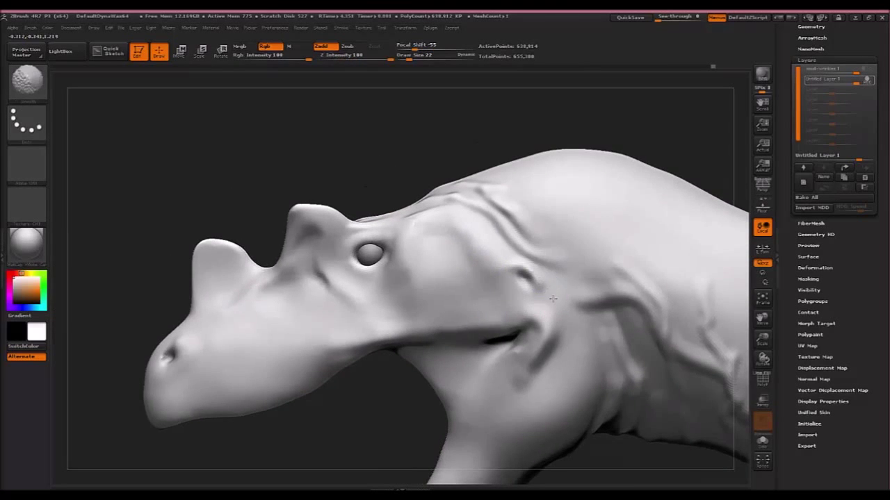
# Show the small-wrinkles layer again and create a new layer named scales
pyautogui.keyDown('ctrl'); pyautogui.moveTo(635, 261); pyautogui.dragTo(190, 353, button='right'); pyautogui.keyUp('ctrl')
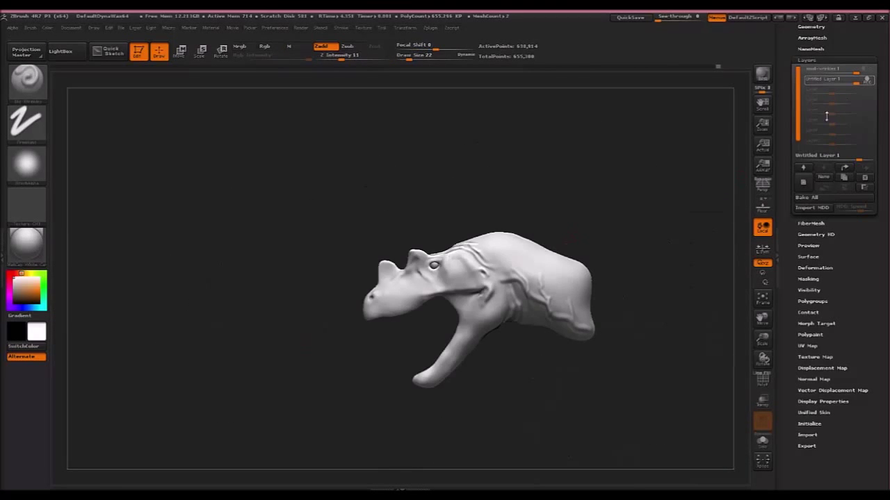
pyautogui.click(870, 71)
pyautogui.keyDown('ctrl'); pyautogui.moveTo(493, 202); pyautogui.dragTo(524, 229, button='right'); pyautogui.keyUp('ctrl')
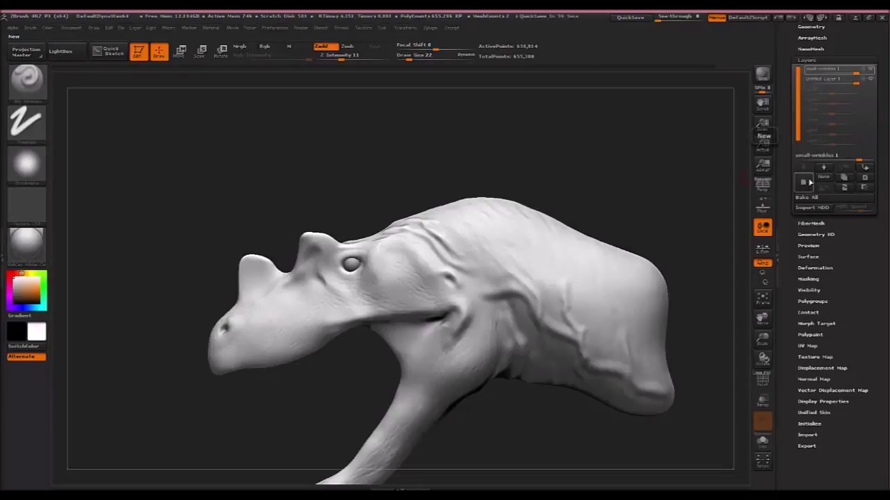
pyautogui.click(808, 182)
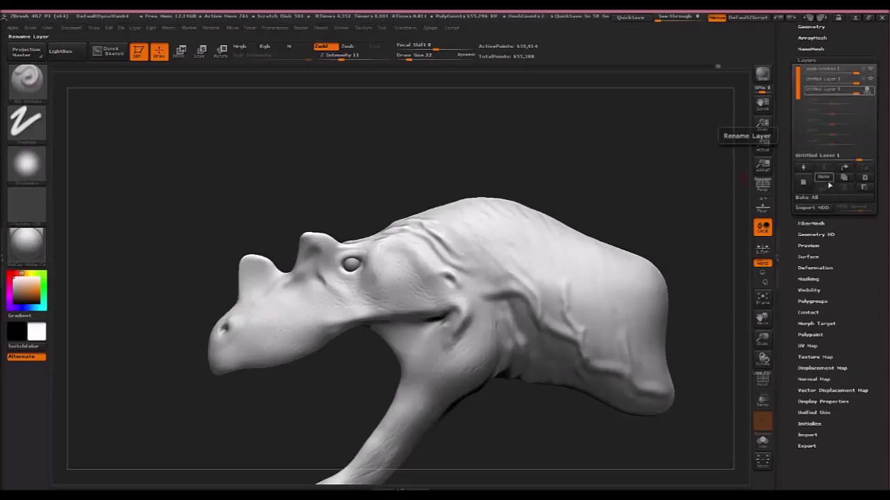
pyautogui.click(824, 179)
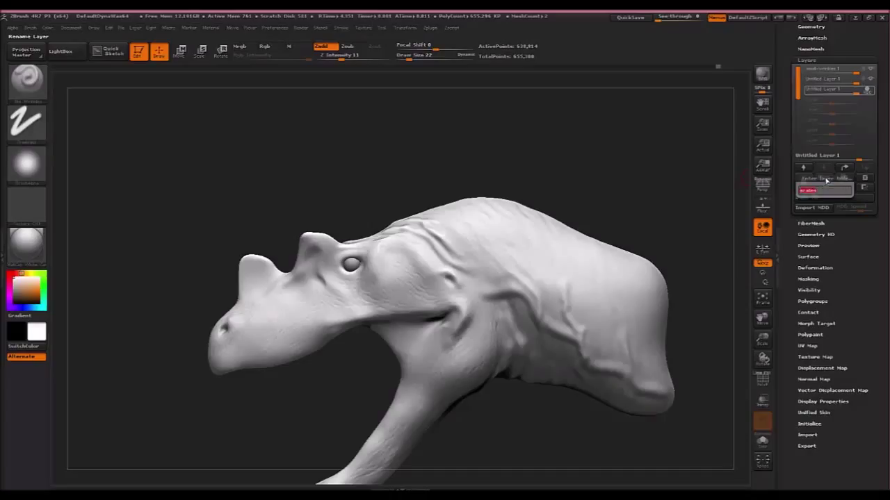
pyautogui.press('Return')
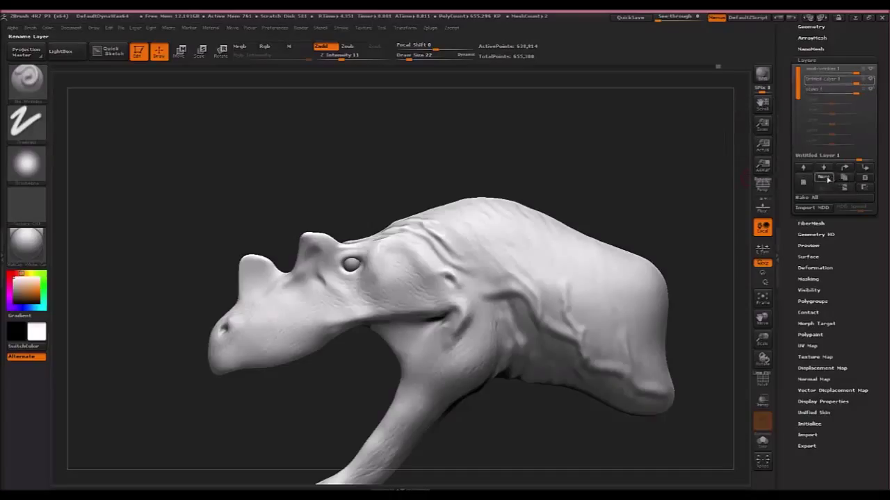
# Rename the untitled layer holding the large folds as big wrinkles
pyautogui.click(824, 179)
pyautogui.write('big wrinkles')
pyautogui.press('Return')
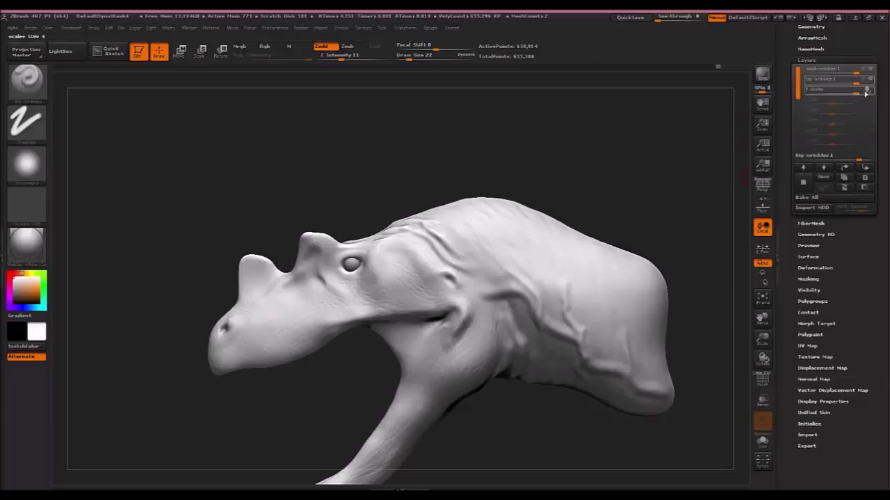
# Set up the Standard brush with the DragRect stroke and a Z Intensity of 17 for the scales layer
pyautogui.click(22, 82)
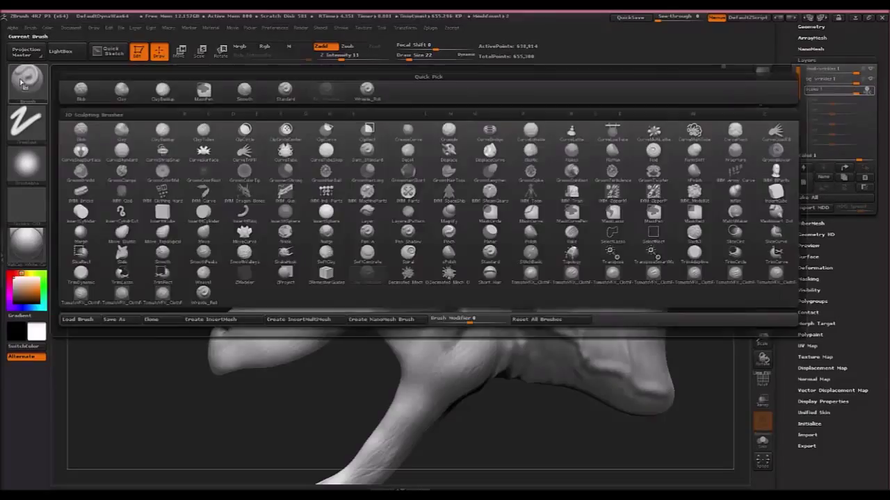
pyautogui.click(291, 97)
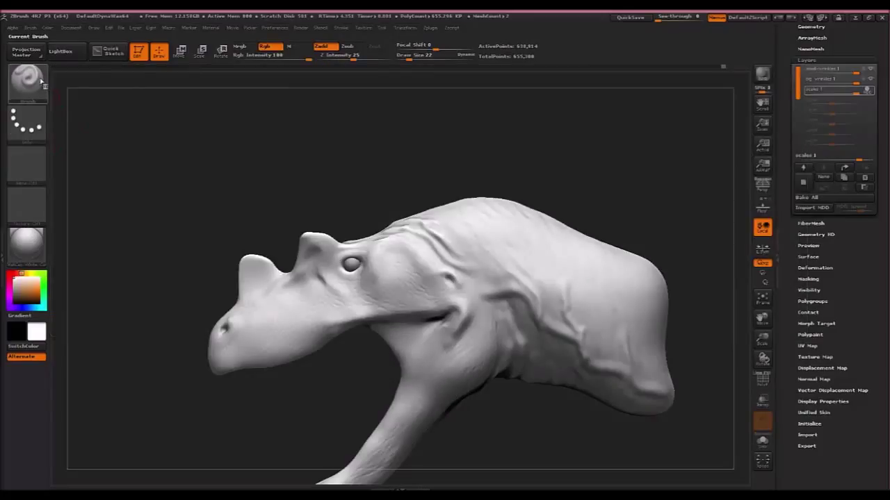
pyautogui.click(31, 131)
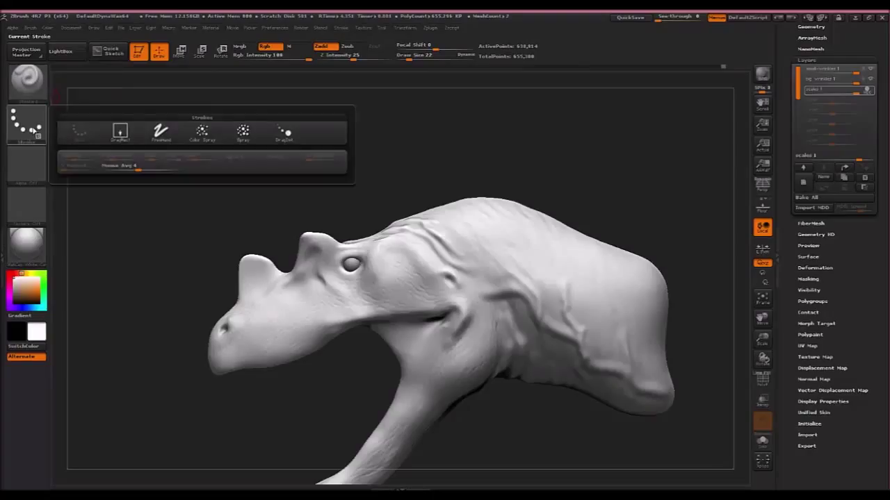
pyautogui.click(123, 135)
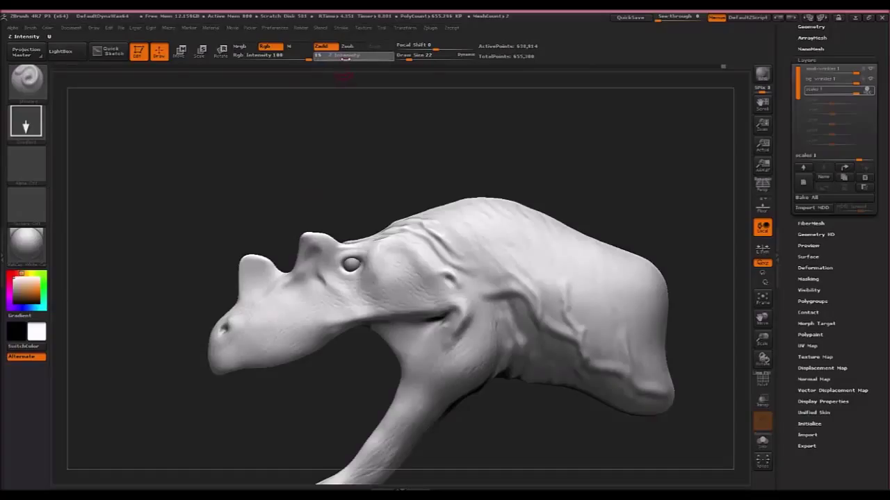
pyautogui.click(347, 57)
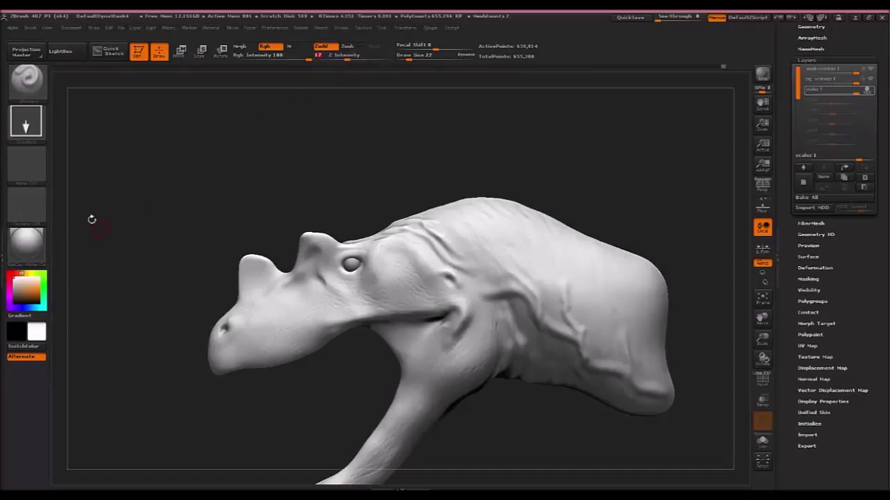
# Import the dinoskin6 image from the Best Dino Scales folder under Dino Models\Alphas as the brush alpha
pyautogui.click(22, 168)
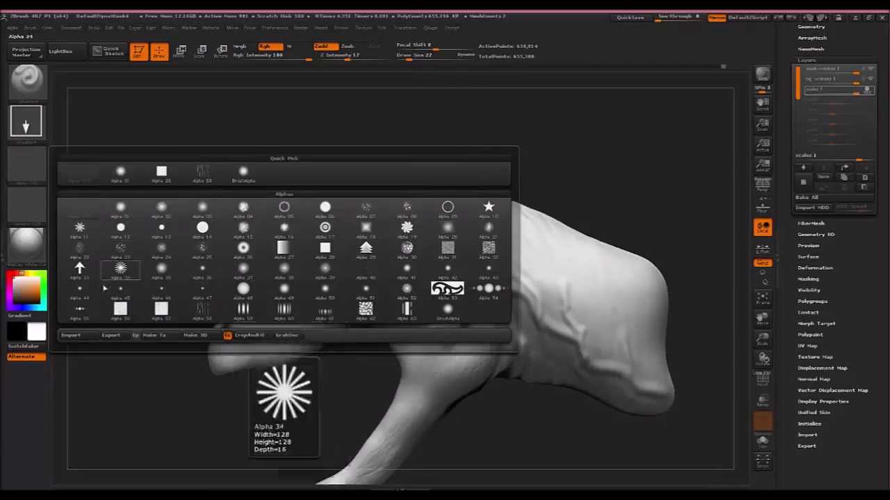
pyautogui.click(81, 337)
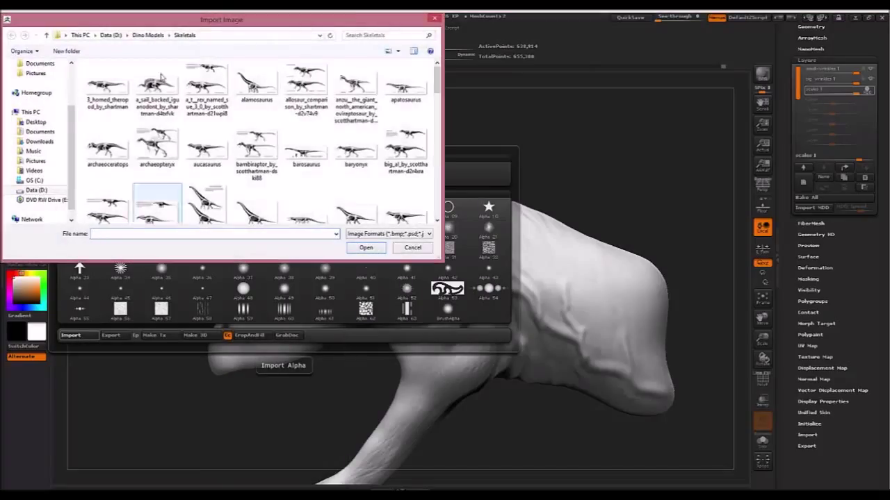
pyautogui.click(149, 36)
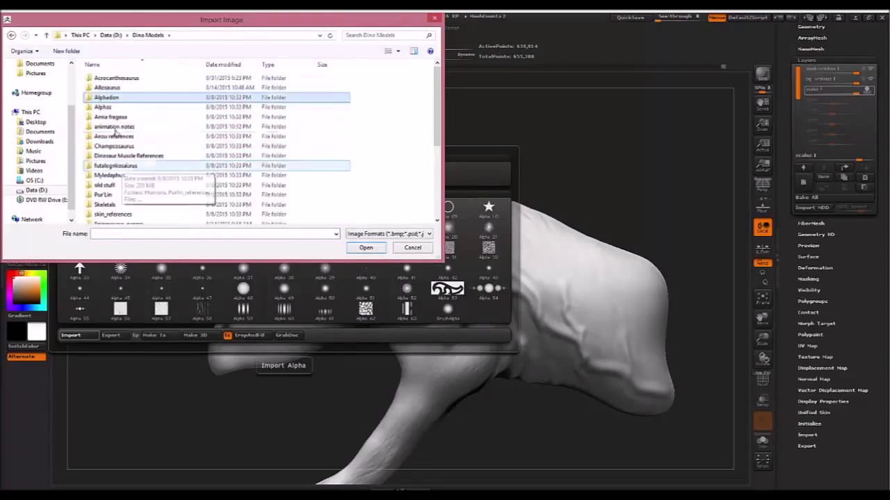
pyautogui.doubleClick(105, 107)
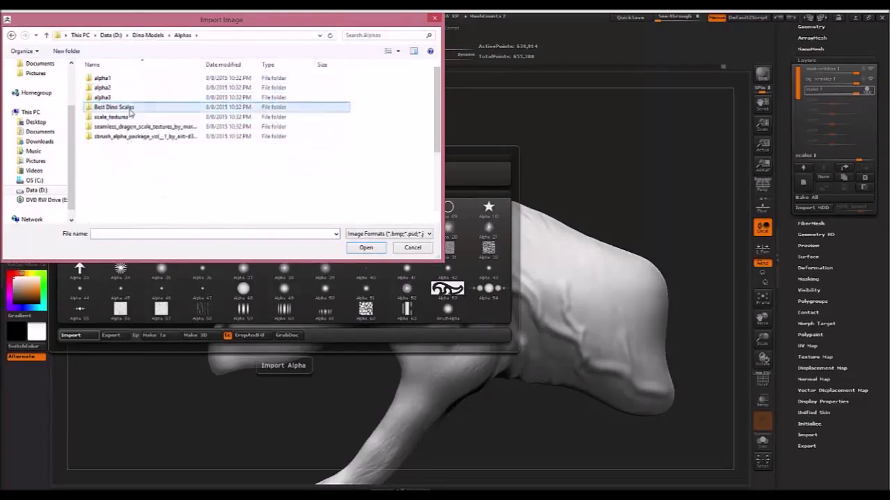
pyautogui.doubleClick(125, 109)
pyautogui.doubleClick(224, 146)
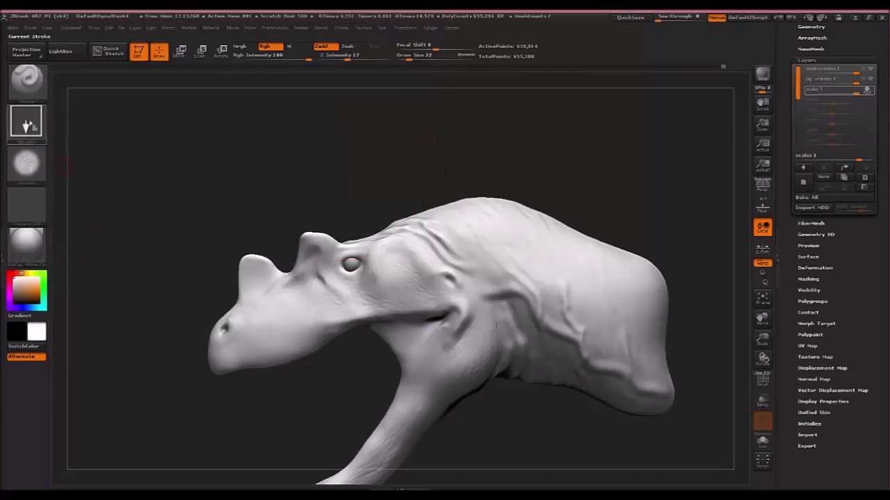
pyautogui.click(28, 164)
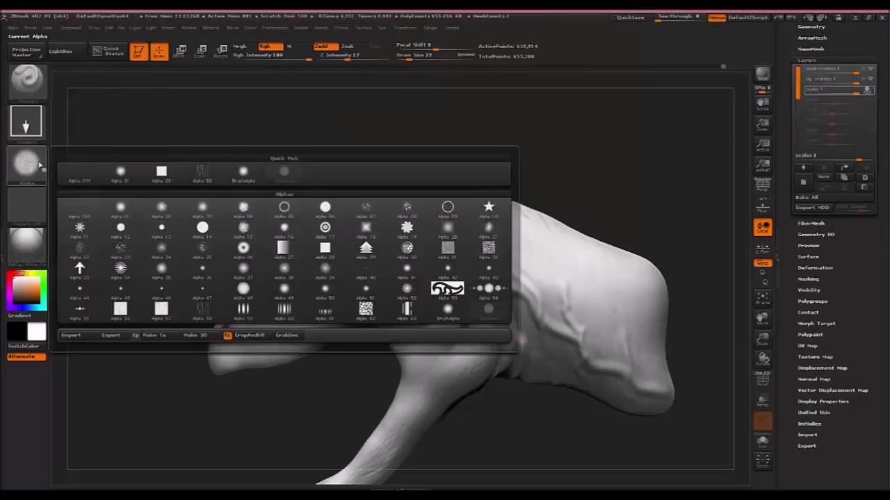
pyautogui.click(39, 170)
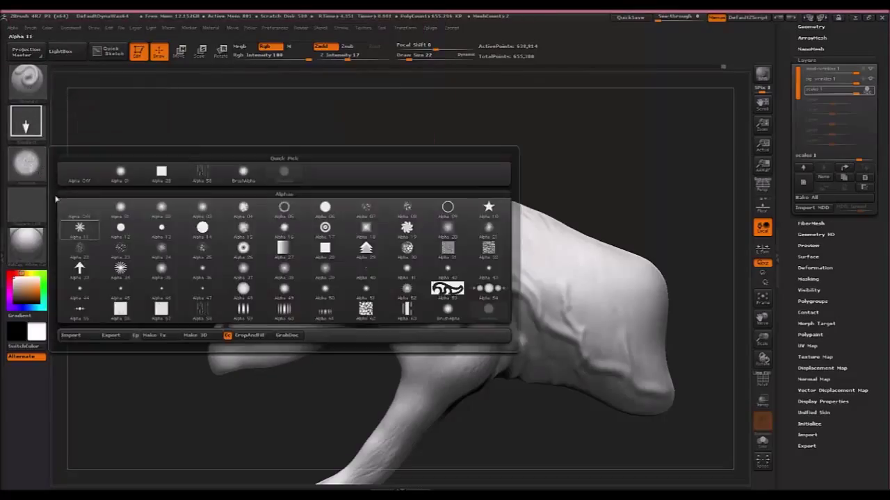
# Import the dinoskincurved, dinoskinpatcher and dinoskinstraight images from the Best Dino Scales folder as additional alphas
pyautogui.moveTo(40, 166)
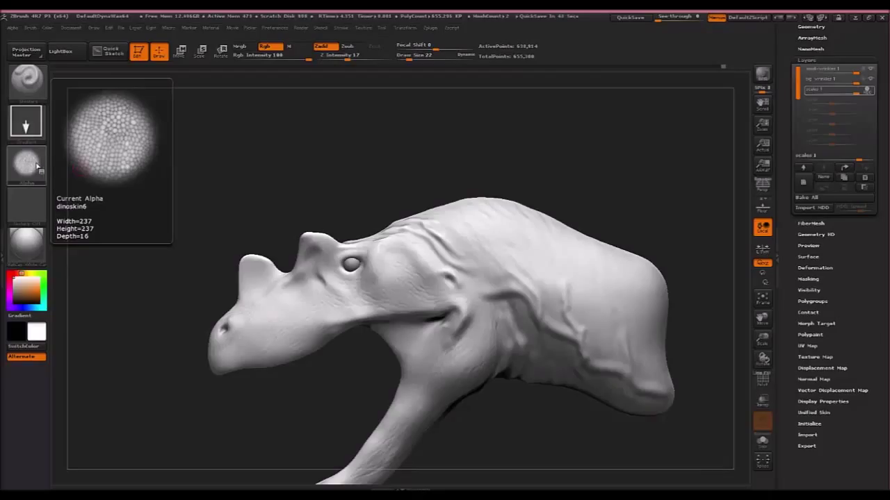
pyautogui.click(37, 165)
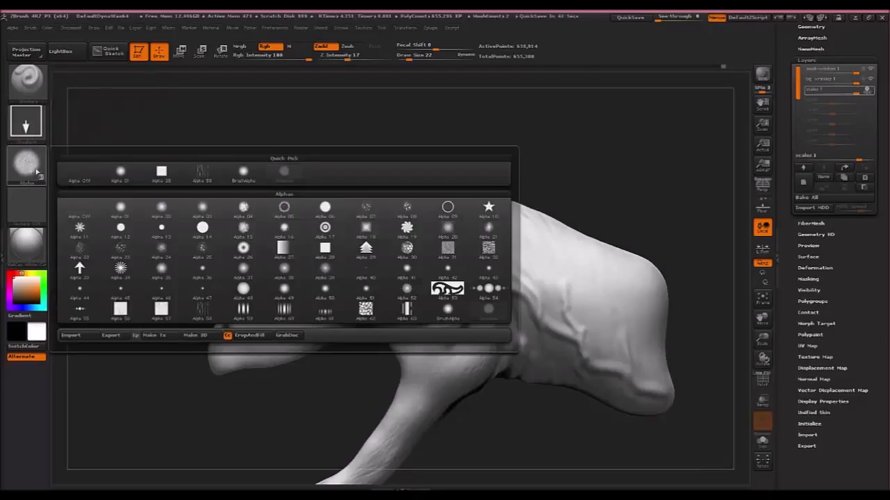
pyautogui.click(70, 336)
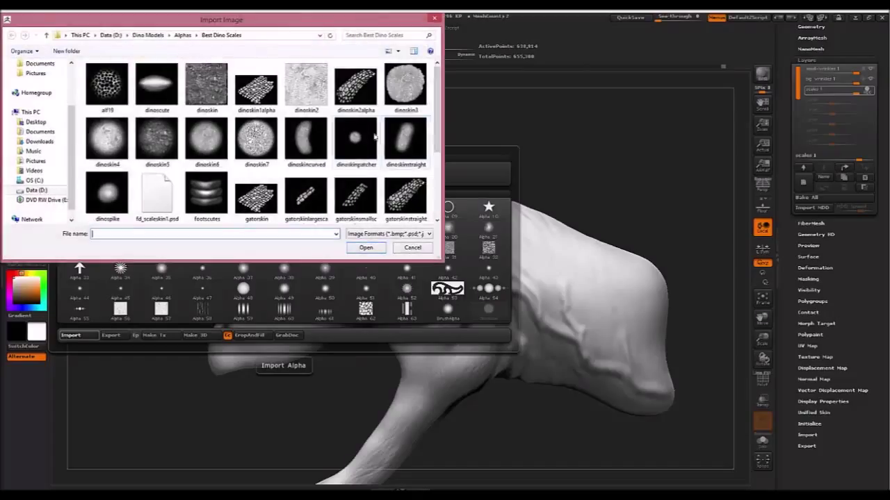
pyautogui.click(305, 141)
pyautogui.keyDown('shift'); pyautogui.click(405, 152); pyautogui.keyUp('shift')
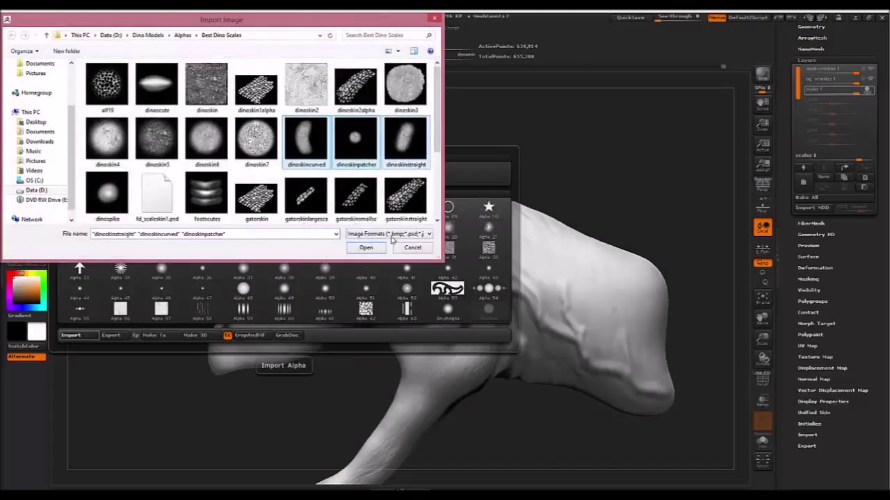